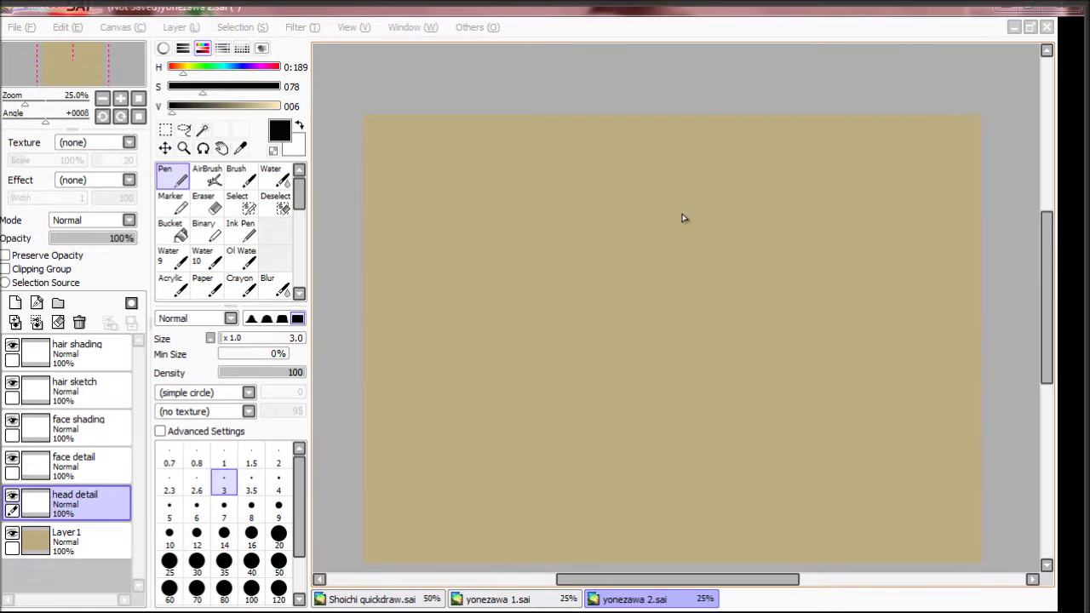
# Step: Sketch overlapping head circles, the jaw and chin, the front face contour and the cheek/ear circle
pyautogui.moveTo(590, 225); pyautogui.dragTo(613, 355)
pyautogui.moveTo(580, 294); pyautogui.dragTo(688, 216)
pyautogui.moveTo(535, 214); pyautogui.dragTo(716, 271)
pyautogui.moveTo(731, 214); pyautogui.dragTo(762, 375)
pyautogui.moveTo(613, 358); pyautogui.dragTo(758, 435)
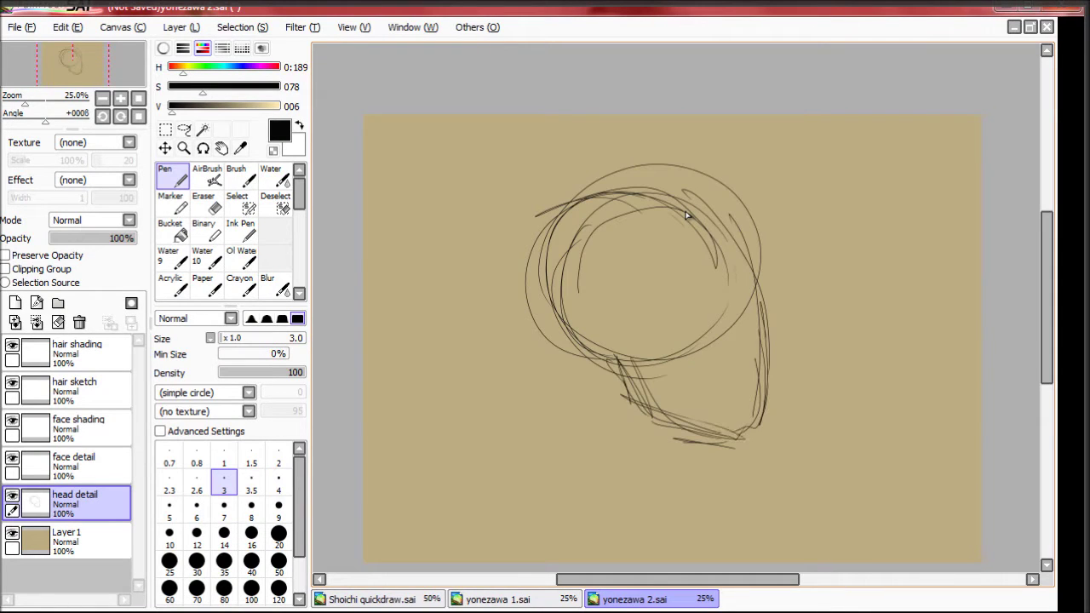
pyautogui.moveTo(631, 392); pyautogui.dragTo(763, 430)
pyautogui.moveTo(747, 231); pyautogui.dragTo(765, 439)
pyautogui.moveTo(737, 307)
pyautogui.mouseDown()
pyautogui.moveTo(634, 392)
pyautogui.moveTo(680, 385)
pyautogui.mouseUp()
# Step: Sketch the neck, shoulder ellipse and chin lines, plus hair strokes at the back of the head
pyautogui.moveTo(553, 477); pyautogui.dragTo(690, 502)
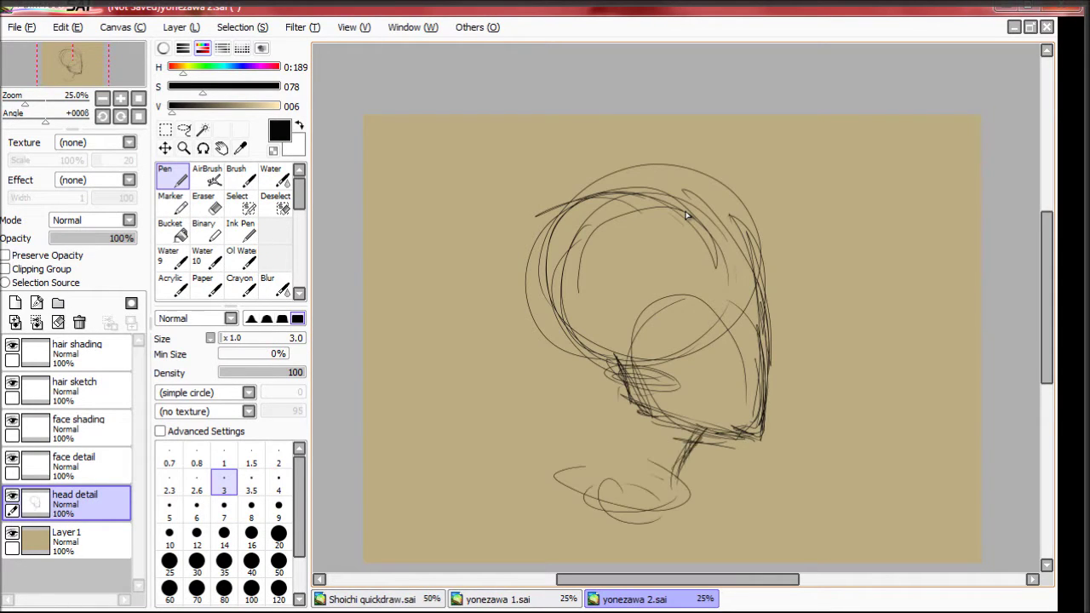
pyautogui.moveTo(724, 435); pyautogui.dragTo(673, 507)
pyautogui.moveTo(603, 366); pyautogui.dragTo(545, 492)
pyautogui.moveTo(595, 394); pyautogui.dragTo(530, 523)
pyautogui.moveTo(668, 438)
pyautogui.mouseDown()
pyautogui.moveTo(615, 525)
pyautogui.moveTo(734, 501)
pyautogui.mouseUp()
pyautogui.moveTo(593, 385); pyautogui.dragTo(511, 522)
pyautogui.moveTo(610, 298); pyautogui.dragTo(586, 358)
pyautogui.moveTo(596, 290); pyautogui.dragTo(637, 389)
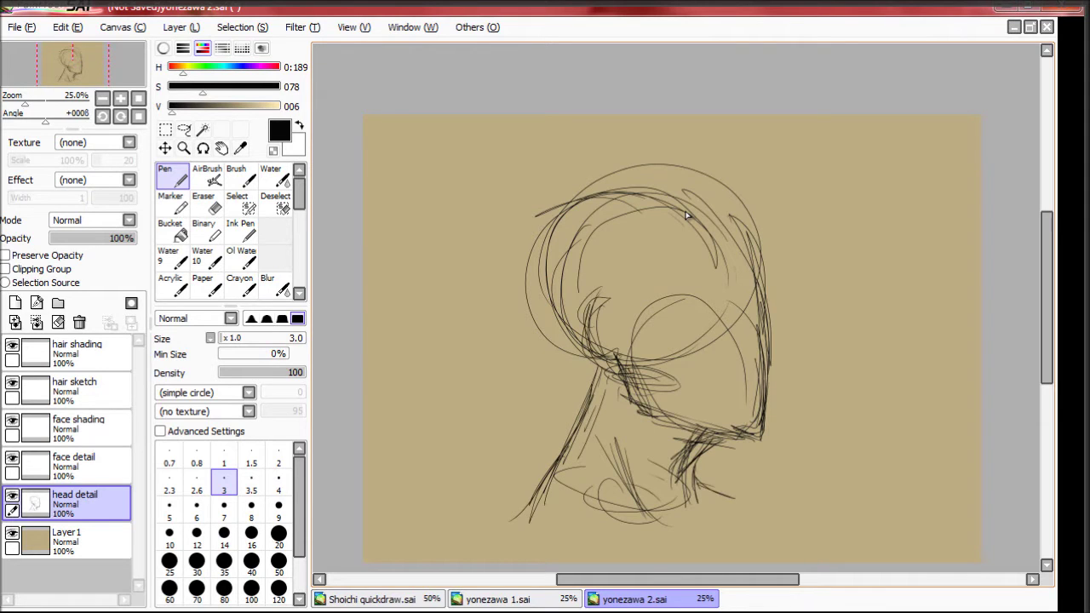
# Step: Draw horizontal guide lines and a crown arc across the head, then add Layer2
pyautogui.moveTo(488, 290); pyautogui.dragTo(830, 295)
pyautogui.moveTo(503, 375); pyautogui.dragTo(813, 358)
pyautogui.moveTo(596, 294); pyautogui.dragTo(647, 254)
pyautogui.moveTo(562, 293); pyautogui.dragTo(801, 222)
pyautogui.moveTo(666, 276); pyautogui.dragTo(803, 274)
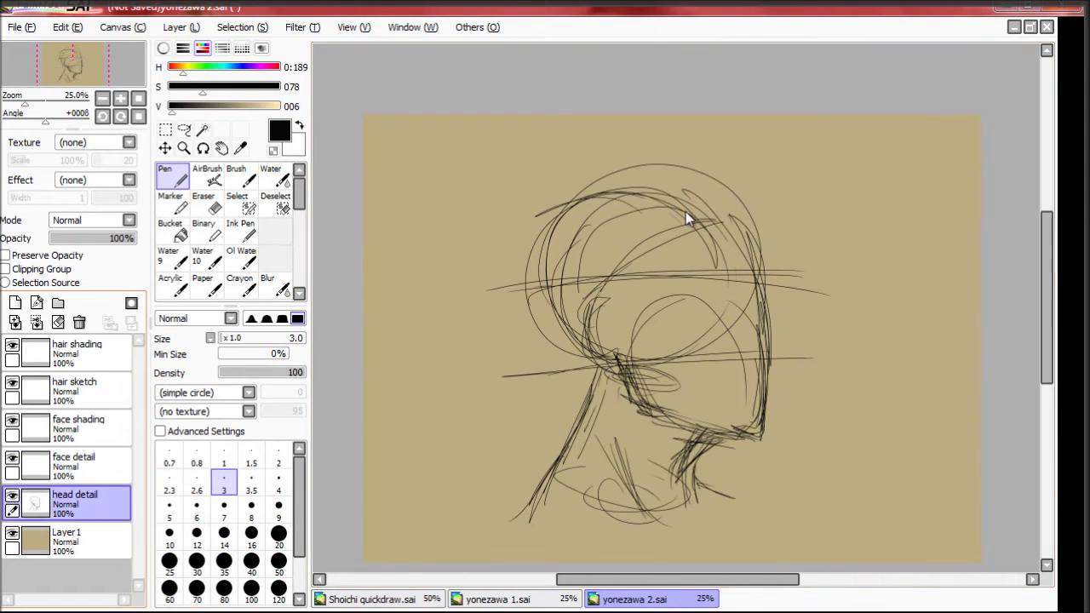
pyautogui.hotkey('ctrl', 'shift', 'n')
pyautogui.scroll(1, 689, 217)
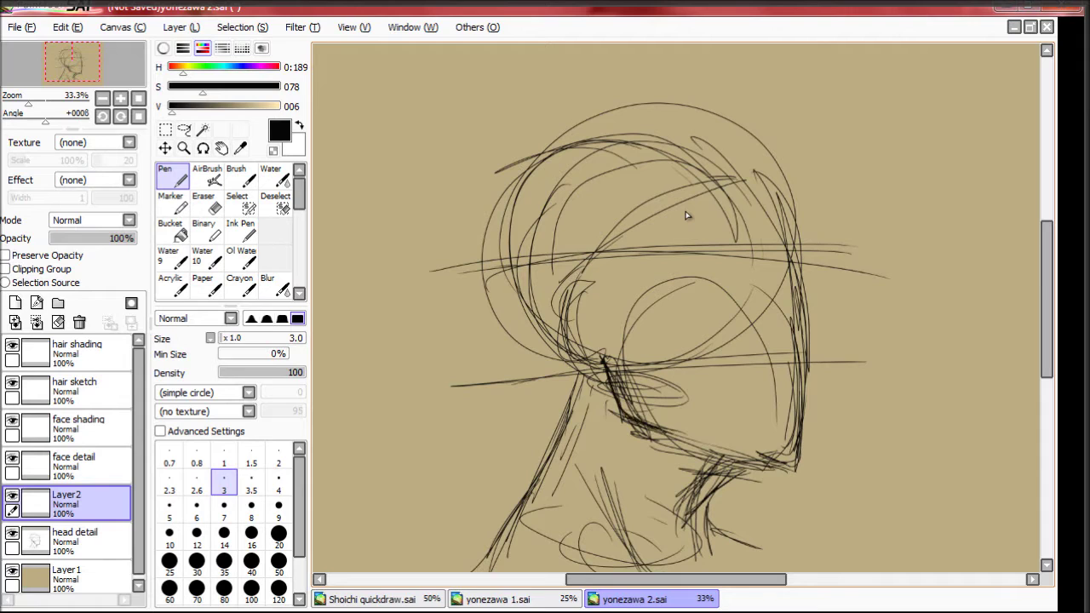
# Step: Add a horizontal face stroke on head detail and erase construction lines along the face profile
pyautogui.click(77, 537)
pyautogui.moveTo(525, 372); pyautogui.dragTo(855, 363)
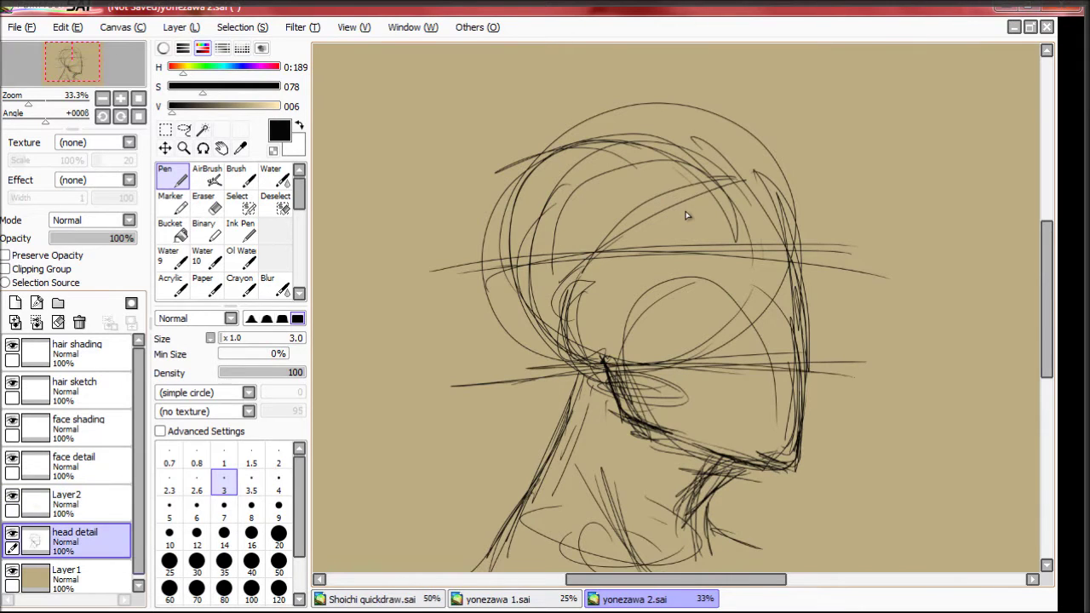
pyautogui.click(77, 498)
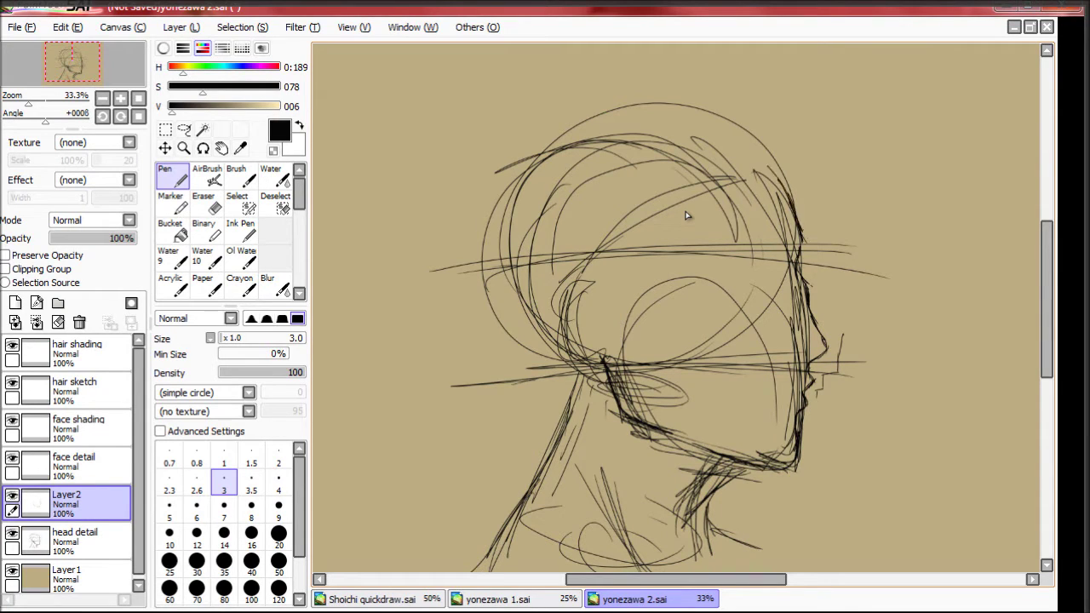
pyautogui.click(77, 537)
pyautogui.click(204, 203)
pyautogui.moveTo(797, 264); pyautogui.dragTo(818, 446)
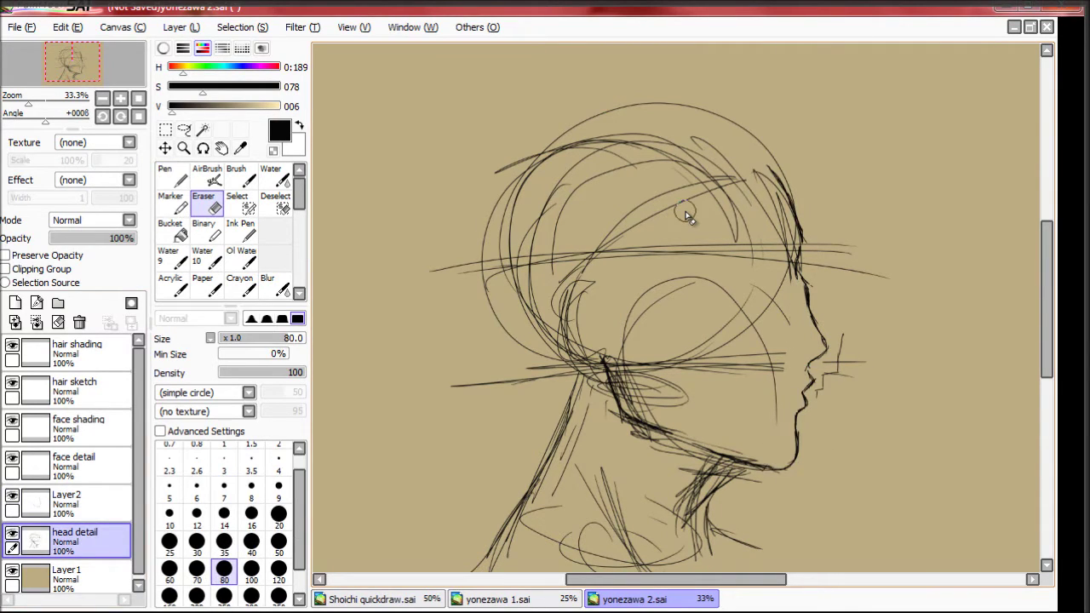
pyautogui.press('n')
pyautogui.press('Up')
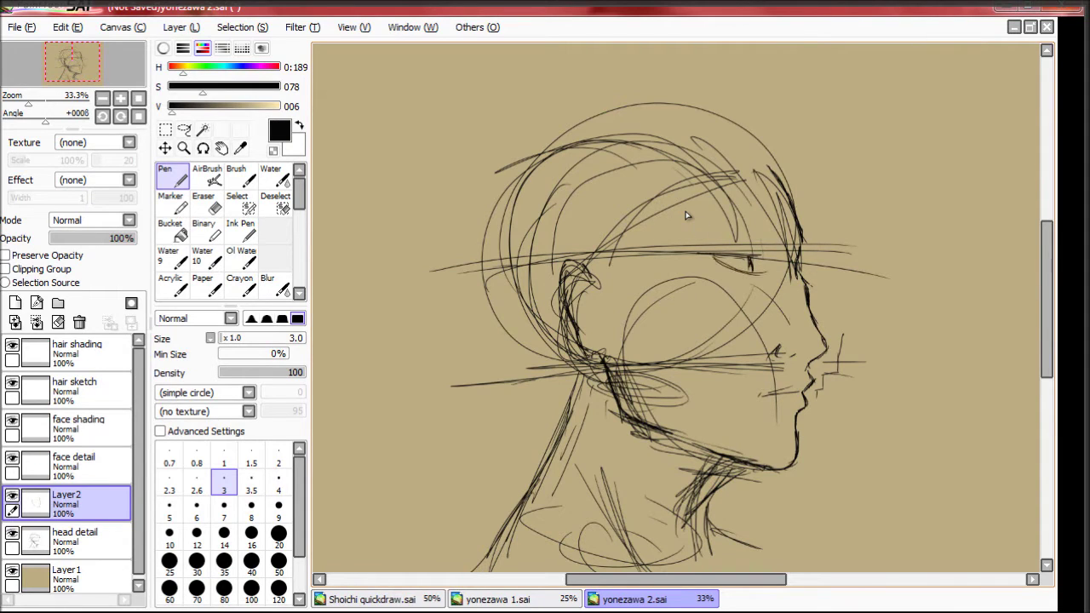
# Step: Erase the lower face-oval and ear sketch lines, then trace the jawline with a thinner pen
pyautogui.click(207, 203)
pyautogui.click(75, 537)
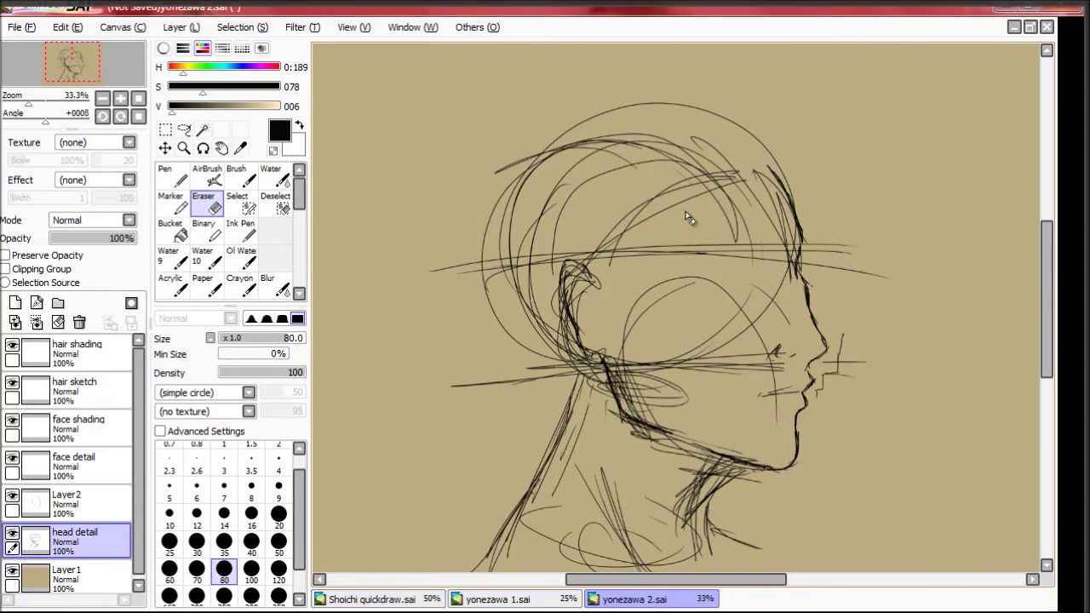
pyautogui.moveTo(750, 367)
pyautogui.mouseDown()
pyautogui.moveTo(643, 383)
pyautogui.moveTo(792, 244)
pyautogui.moveTo(759, 127)
pyautogui.moveTo(638, 72)
pyautogui.mouseUp()
pyautogui.press('n')
pyautogui.press('e')
pyautogui.moveTo(588, 341); pyautogui.dragTo(562, 282)
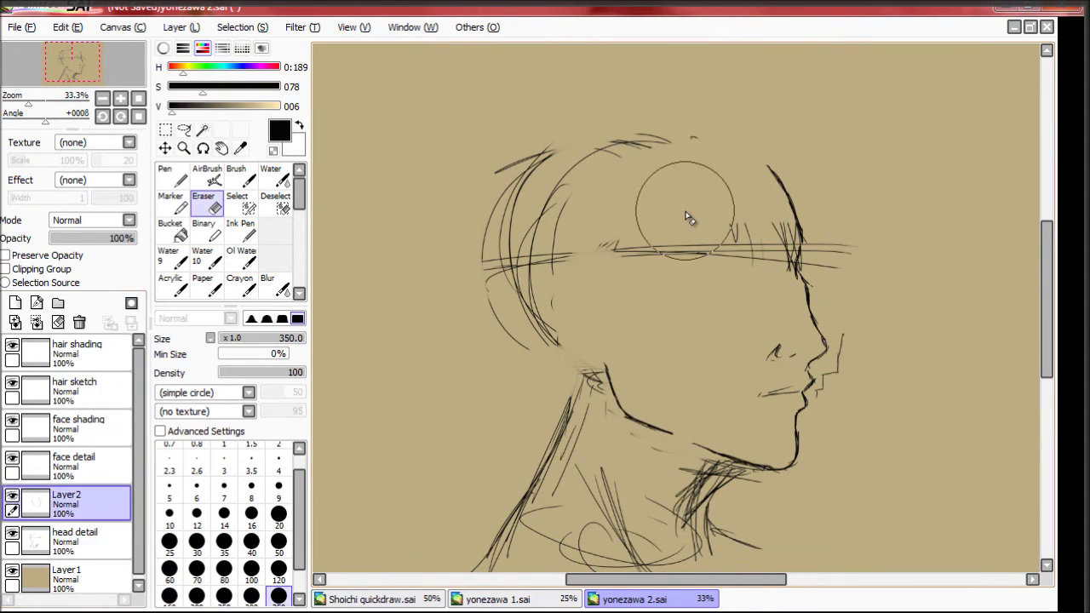
pyautogui.press('n')
pyautogui.press('[')
pyautogui.moveTo(610, 382); pyautogui.dragTo(767, 467)
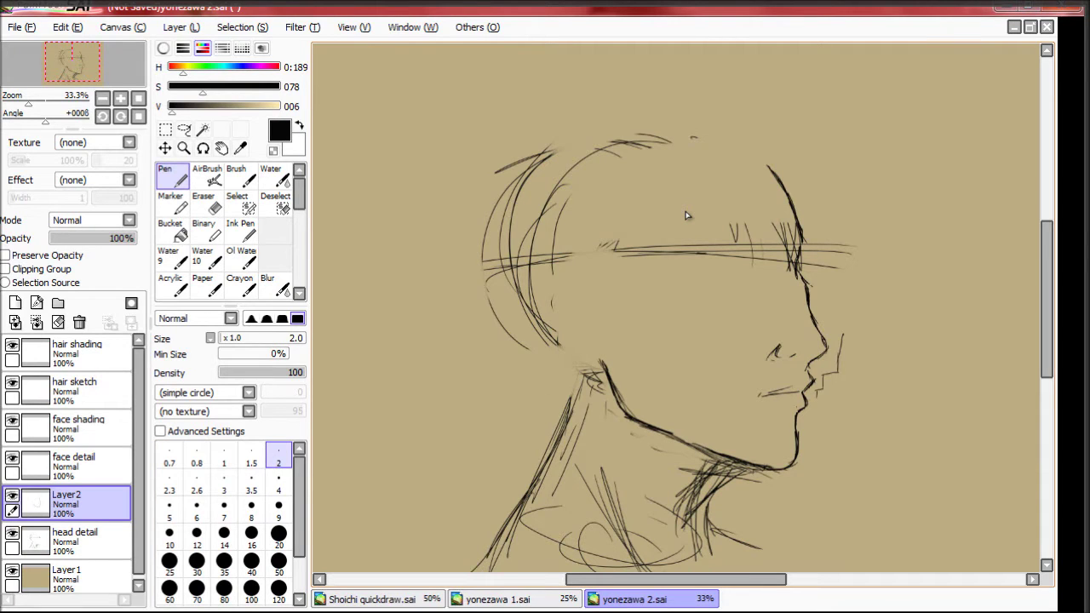
# Step: Zoom in to draw the ear, eye and furrowed brow, and erase the horizontal brow and eye guides
pyautogui.hotkey('ctrl', '+')
pyautogui.moveTo(467, 230)
pyautogui.mouseDown()
pyautogui.moveTo(426, 255)
pyautogui.moveTo(494, 375)
pyautogui.moveTo(451, 266)
pyautogui.moveTo(486, 349)
pyautogui.mouseUp()
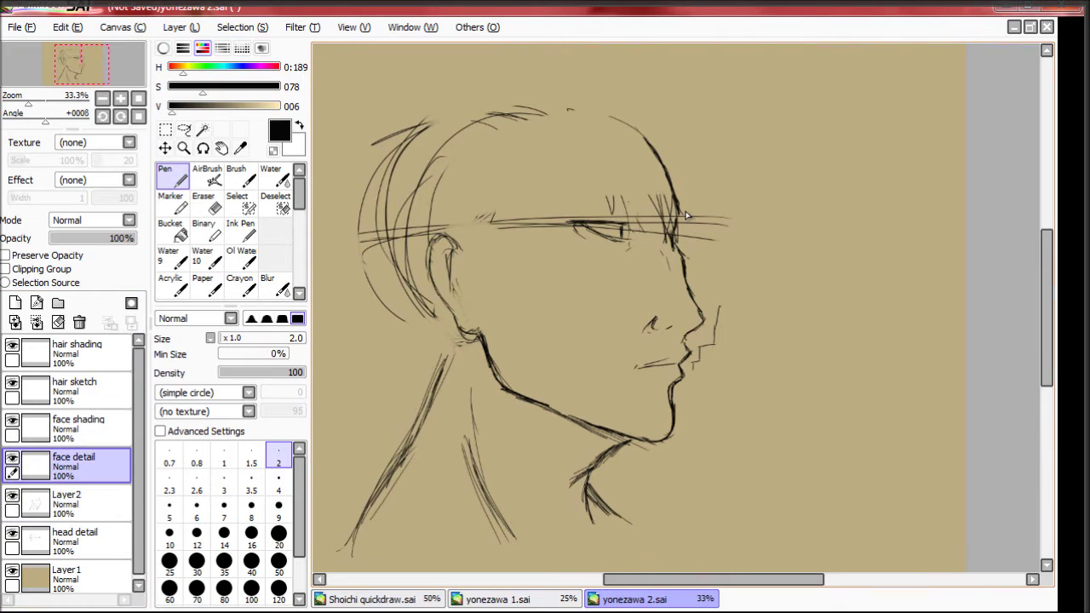
pyautogui.press('e')
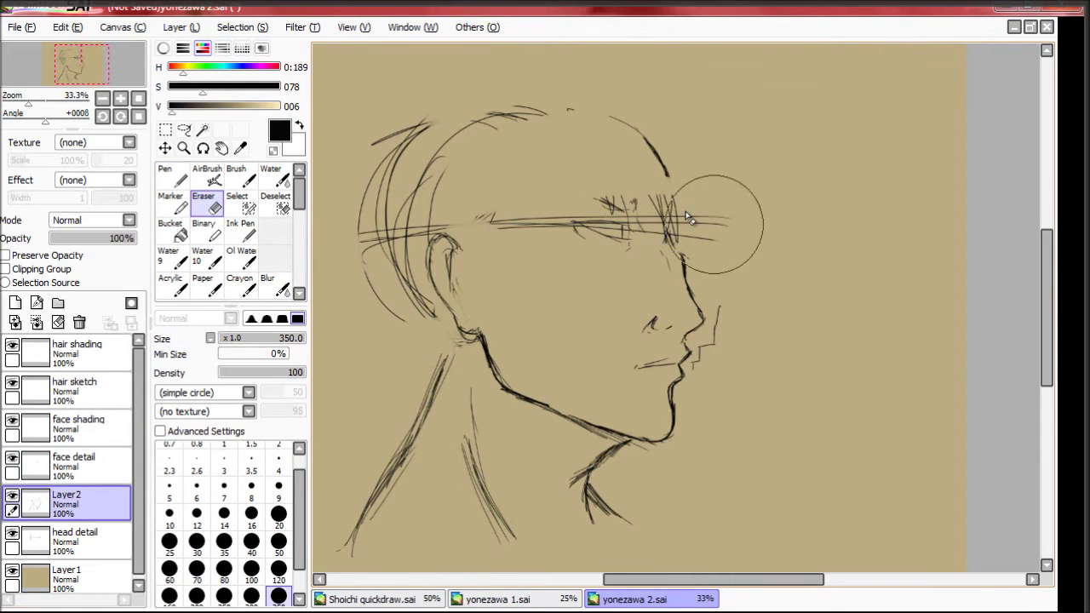
pyautogui.moveTo(688, 218); pyautogui.dragTo(694, 182)
pyautogui.press('n')
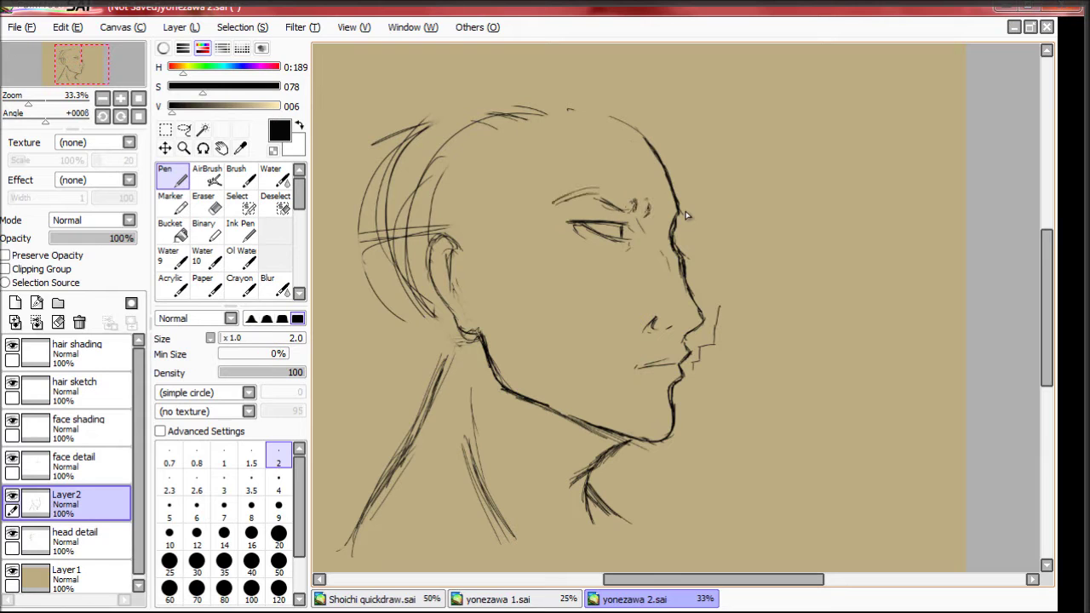
pyautogui.scroll(1, 687, 216)
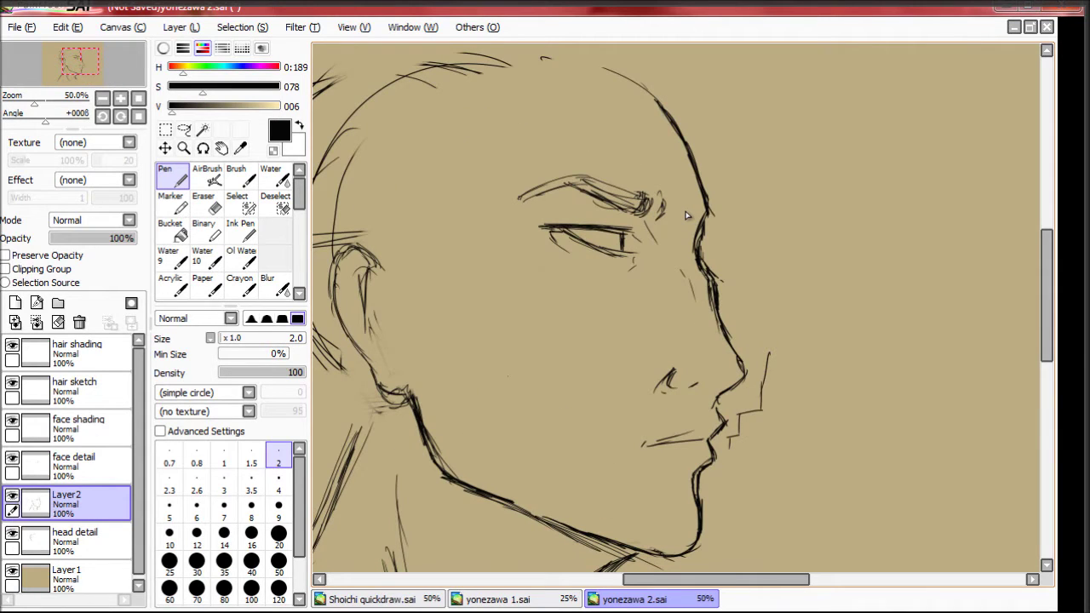
pyautogui.scroll(-1, 687, 215)
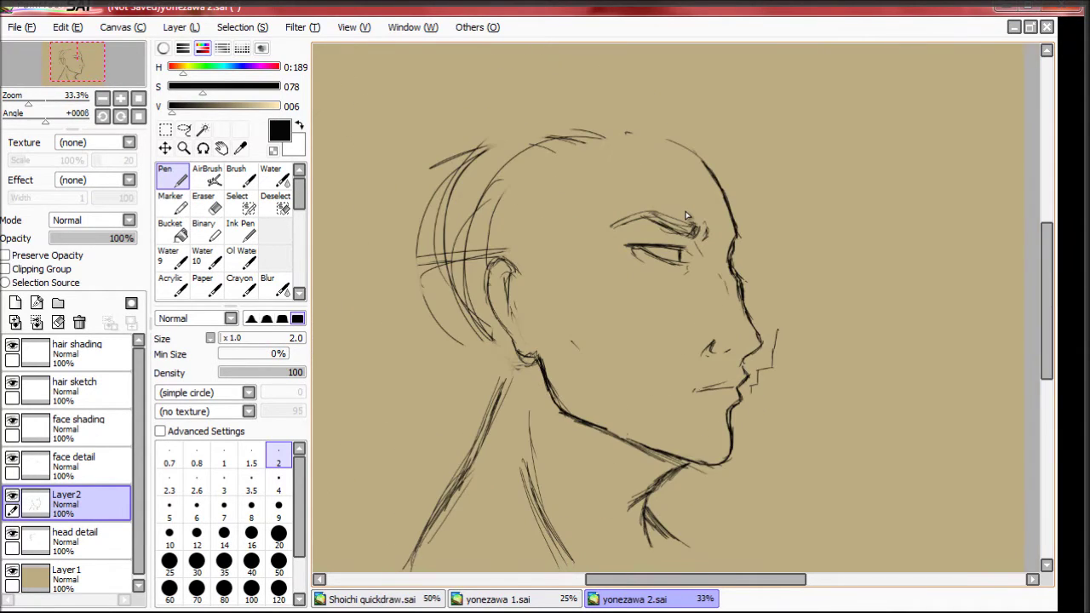
pyautogui.press('e')
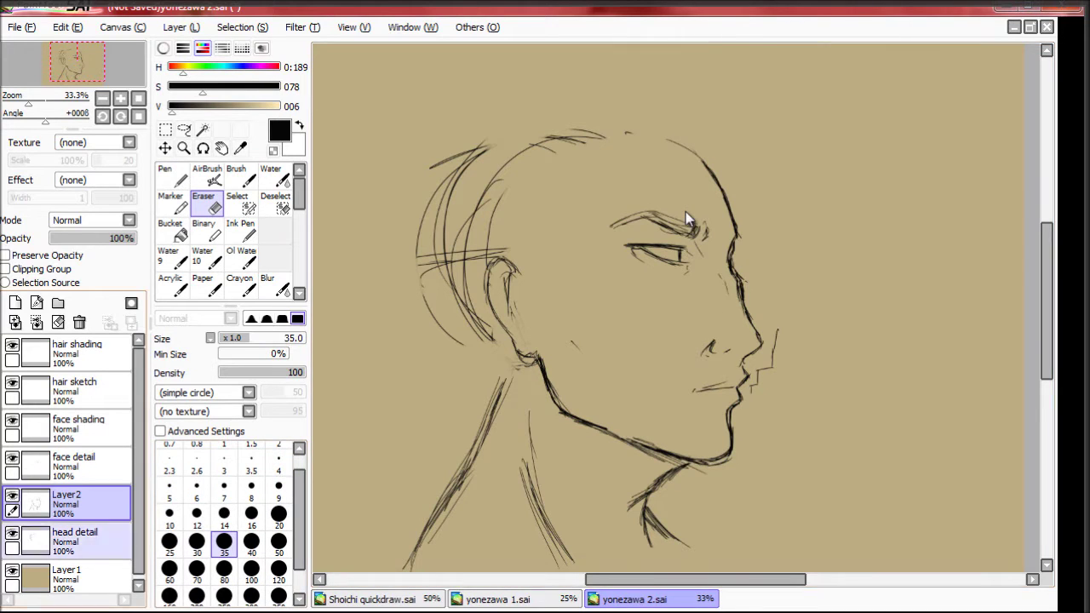
pyautogui.press('n')
pyautogui.click(77, 387)
# Step: Draw long hair strands left of the face and sweeping over the head
pyautogui.moveTo(549, 219); pyautogui.dragTo(524, 439)
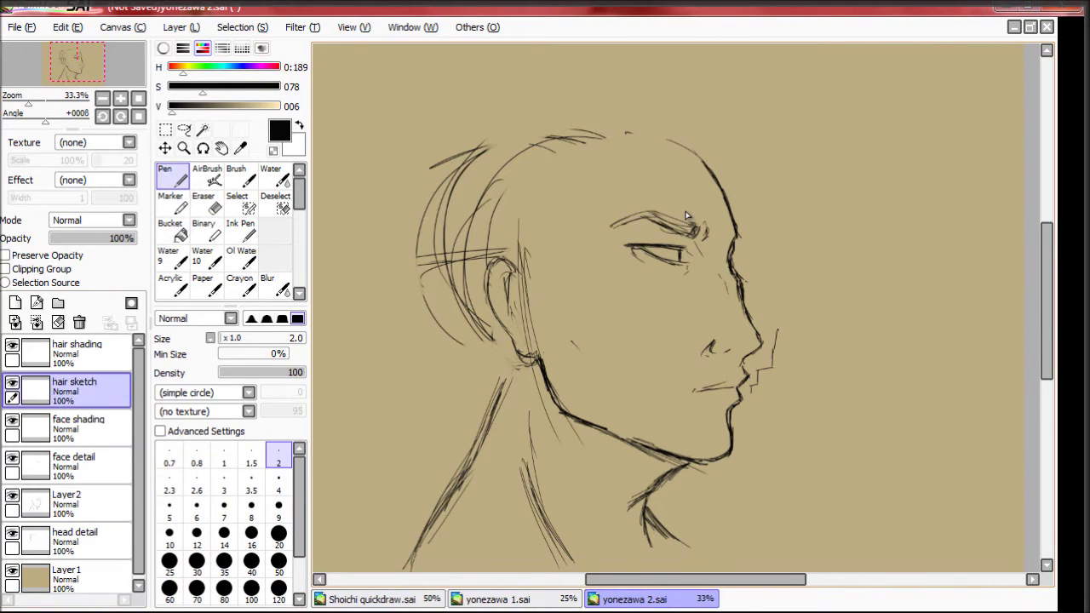
pyautogui.moveTo(567, 247); pyautogui.dragTo(600, 487)
pyautogui.moveTo(584, 181); pyautogui.dragTo(584, 247)
pyautogui.moveTo(578, 188); pyautogui.dragTo(603, 373)
pyautogui.moveTo(554, 238); pyautogui.dragTo(600, 456)
pyautogui.moveTo(546, 308); pyautogui.dragTo(597, 524)
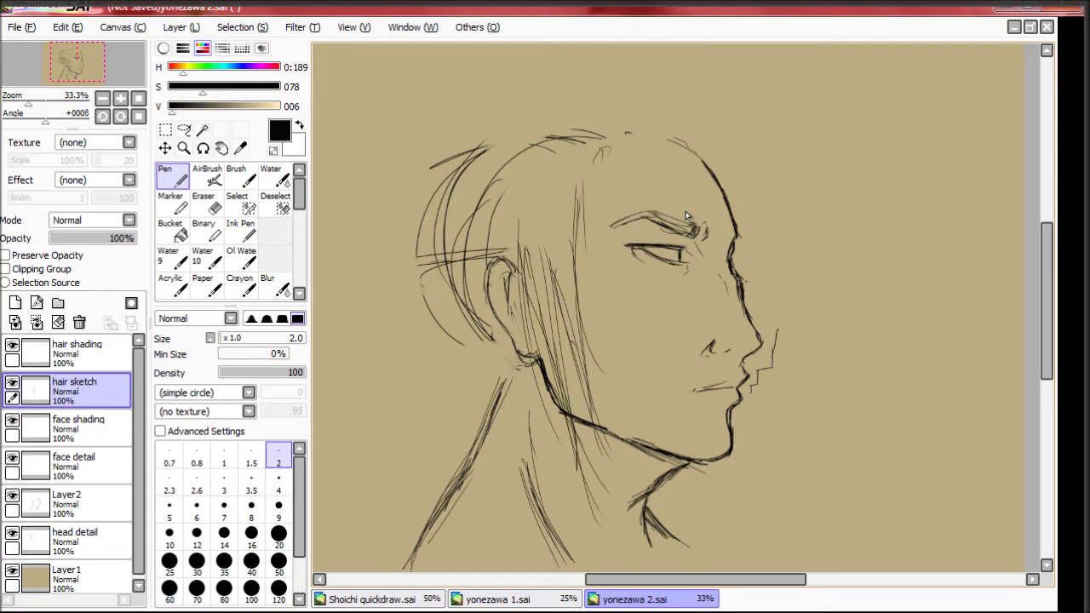
pyautogui.moveTo(596, 146); pyautogui.dragTo(592, 368)
pyautogui.moveTo(536, 358)
pyautogui.mouseDown()
pyautogui.moveTo(524, 431)
pyautogui.moveTo(566, 523)
pyautogui.mouseUp()
pyautogui.moveTo(515, 358); pyautogui.dragTo(494, 449)
pyautogui.moveTo(494, 380); pyautogui.dragTo(453, 415)
pyautogui.moveTo(596, 340); pyautogui.dragTo(665, 340)
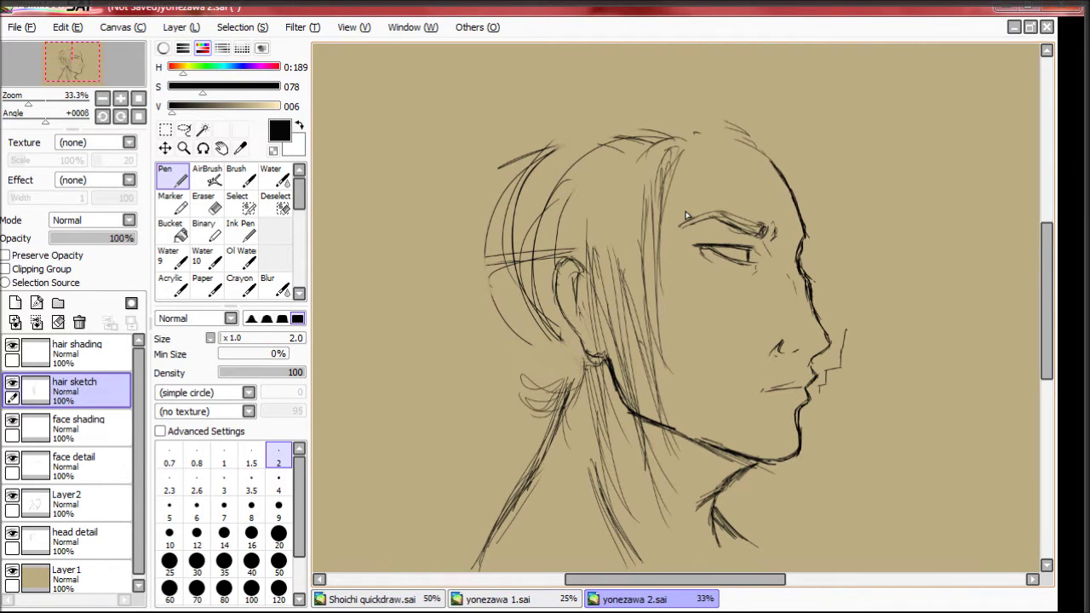
# Step: Add hair along the back of the skull, over the head top and around the ear
pyautogui.click(77, 502)
pyautogui.moveTo(754, 137); pyautogui.dragTo(794, 191)
pyautogui.click(77, 388)
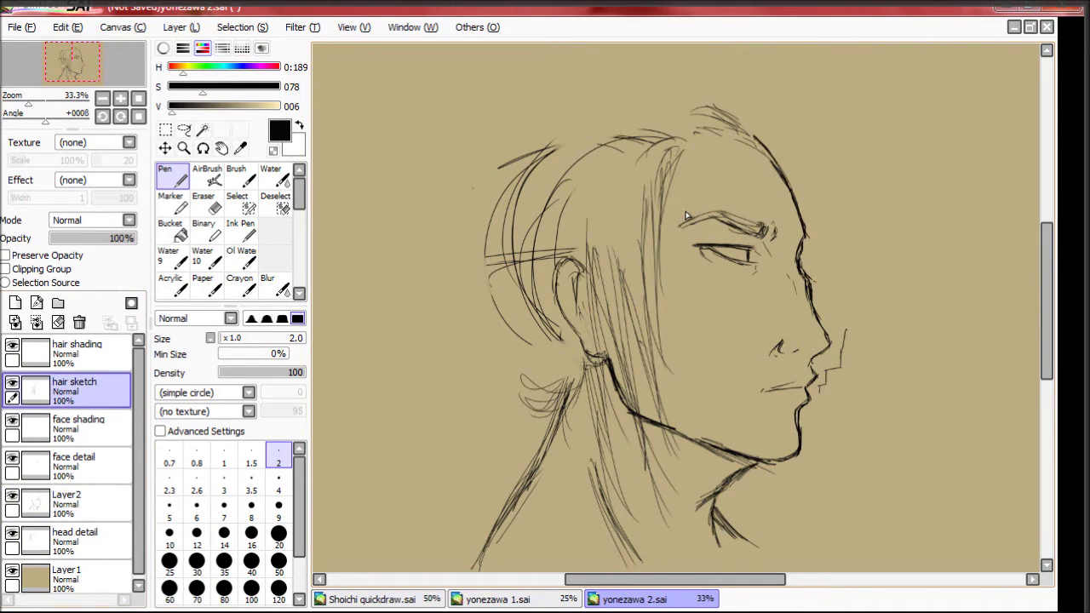
pyautogui.moveTo(533, 117); pyautogui.dragTo(741, 121)
pyautogui.moveTo(558, 256); pyautogui.dragTo(477, 387)
pyautogui.moveTo(613, 85); pyautogui.dragTo(452, 255)
# Step: Erase old hair lines near the head top and undo the jagged stray line by the mouth
pyautogui.click(77, 537)
pyautogui.click(203, 202)
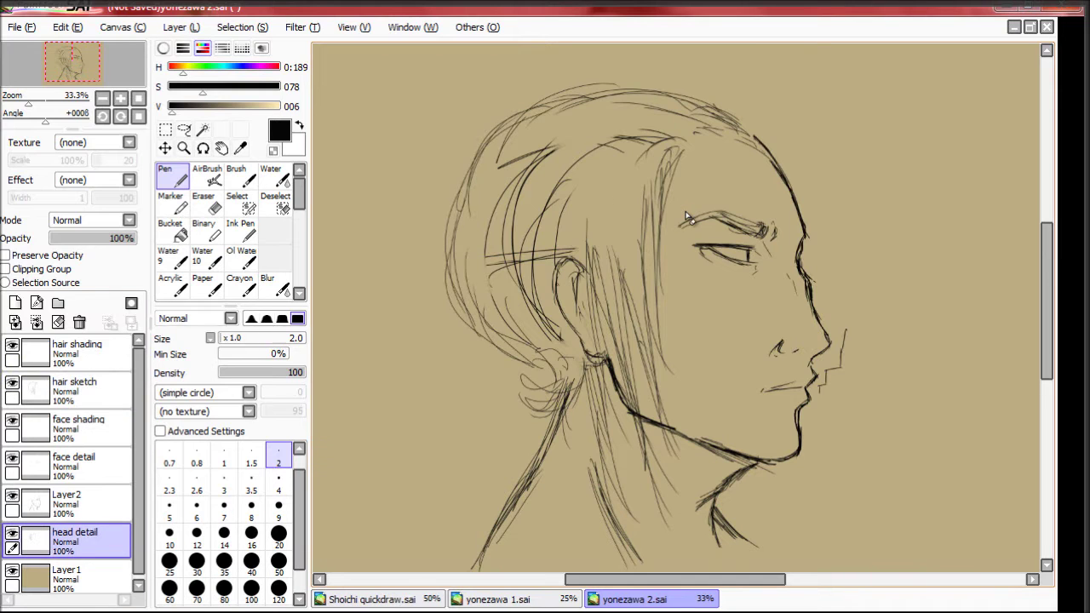
pyautogui.moveTo(511, 188)
pyautogui.mouseDown()
pyautogui.moveTo(605, 138)
pyautogui.moveTo(545, 281)
pyautogui.moveTo(545, 127)
pyautogui.mouseUp()
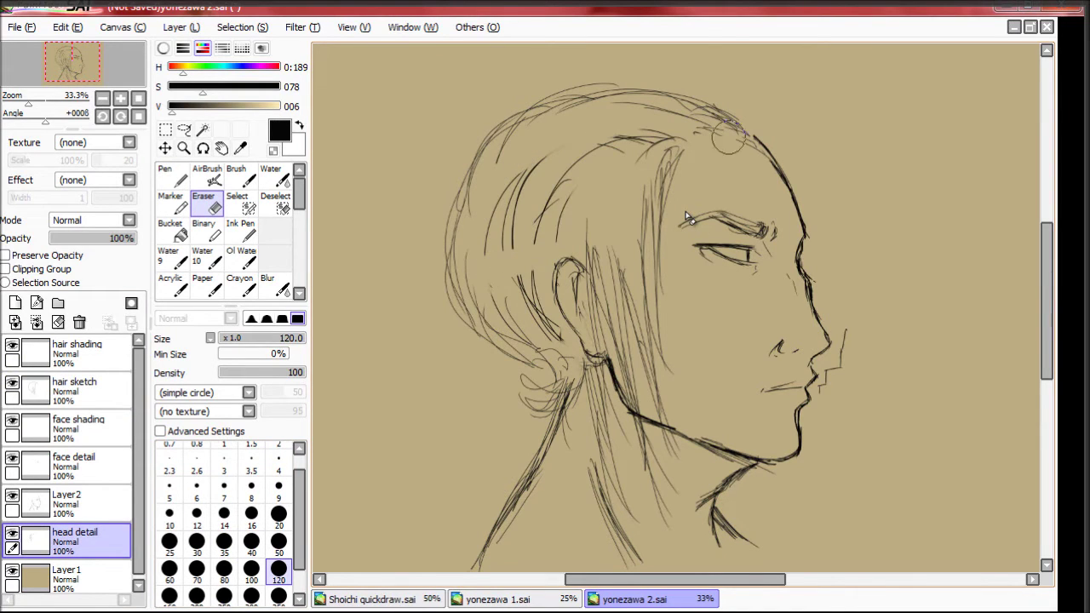
pyautogui.click(77, 503)
pyautogui.hotkey('ctrl', 'z')
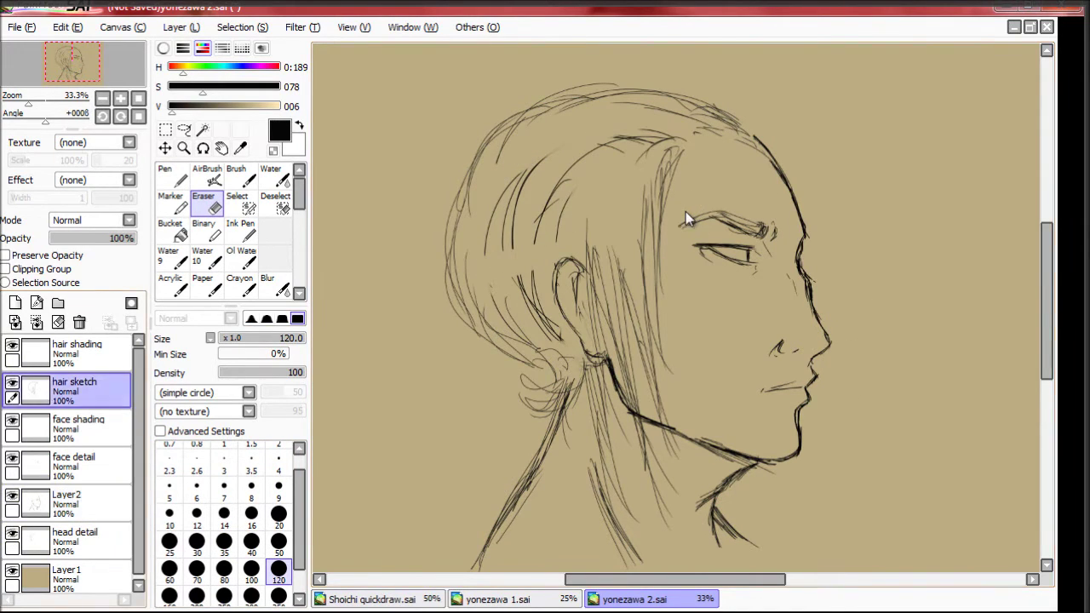
pyautogui.press('Down')
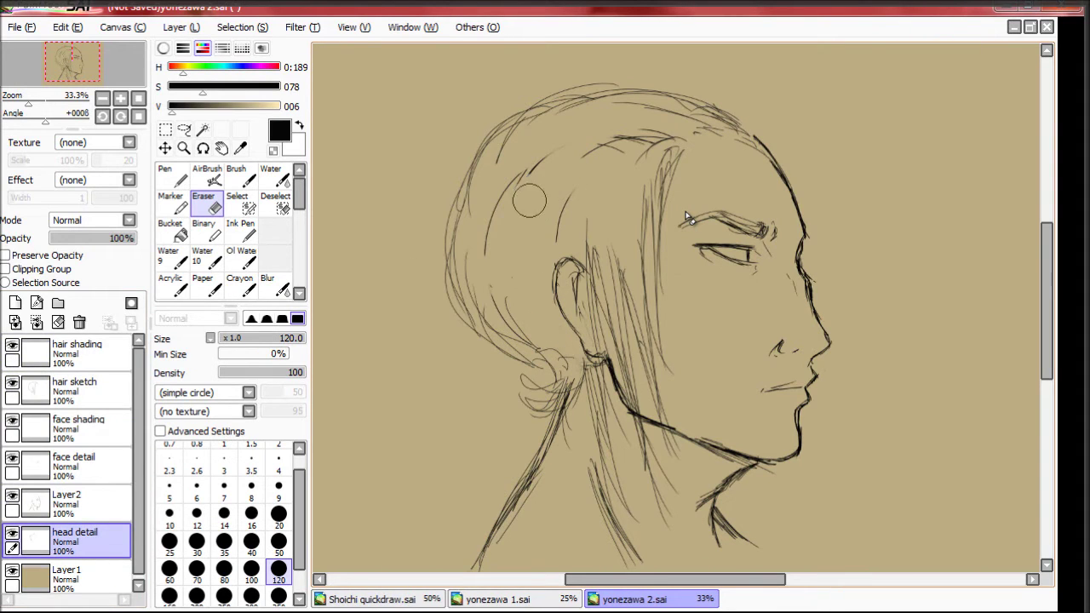
pyautogui.click(76, 349)
pyautogui.click(77, 388)
pyautogui.click(170, 175)
# Step: Draw more hair strokes over the head and a long strand across the cheek
pyautogui.moveTo(554, 123); pyautogui.dragTo(477, 336)
pyautogui.moveTo(554, 247); pyautogui.dragTo(465, 337)
pyautogui.moveTo(669, 111); pyautogui.dragTo(481, 192)
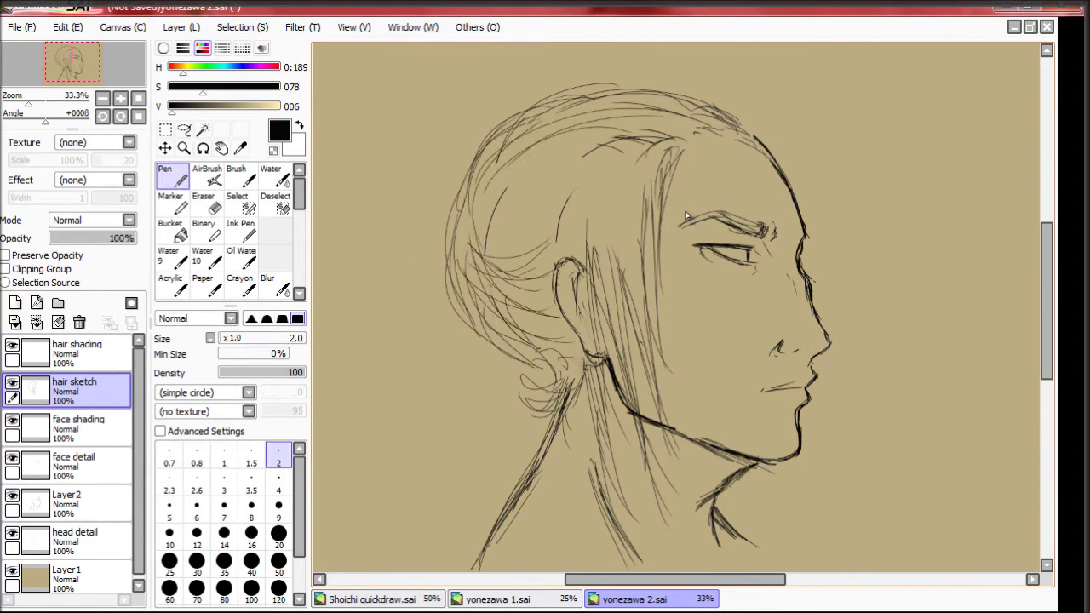
pyautogui.moveTo(579, 153); pyautogui.dragTo(464, 230)
# Step: Sketch the tied hair bun at top-left and loose strands right of the chin
pyautogui.moveTo(631, 200); pyautogui.dragTo(745, 349)
pyautogui.moveTo(481, 136); pyautogui.dragTo(431, 200)
pyautogui.moveTo(417, 132); pyautogui.dragTo(438, 192)
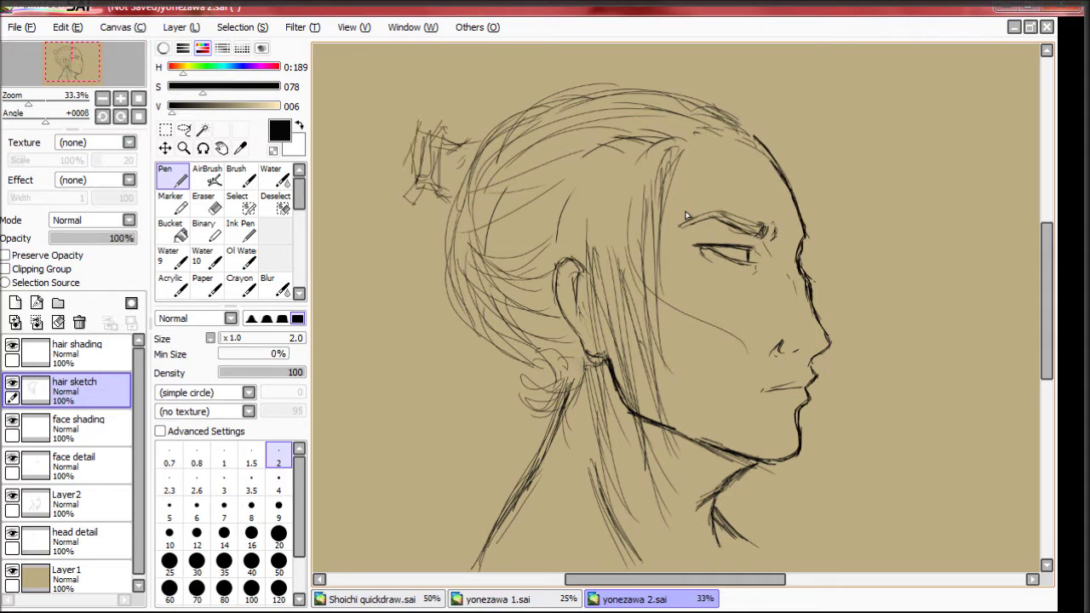
pyautogui.moveTo(419, 115); pyautogui.dragTo(400, 179)
pyautogui.moveTo(537, 90)
pyautogui.mouseDown()
pyautogui.moveTo(473, 126)
pyautogui.moveTo(460, 439)
pyautogui.mouseUp()
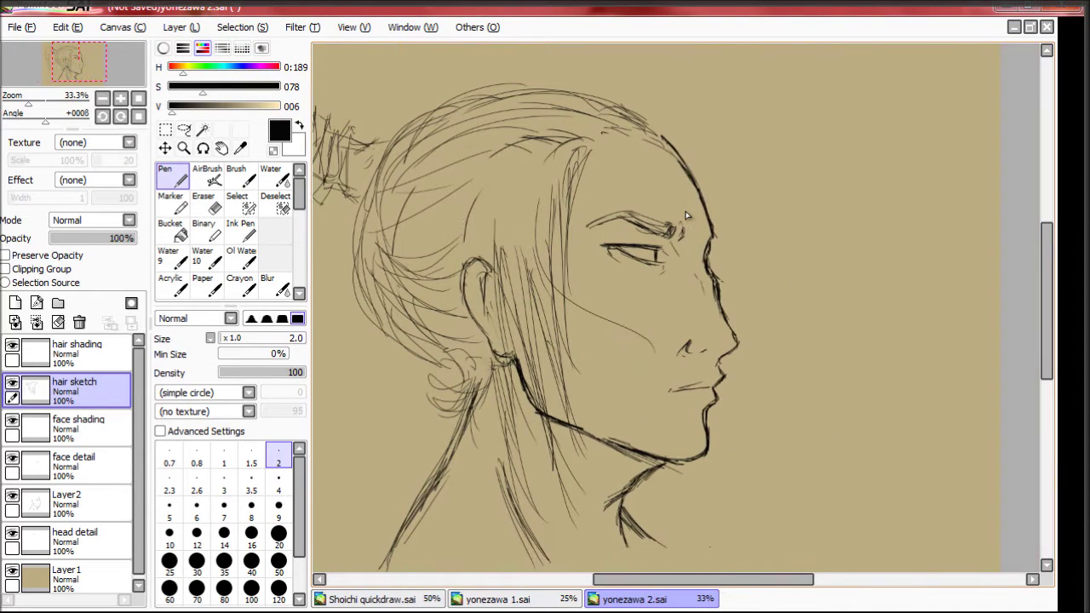
pyautogui.moveTo(767, 374); pyautogui.dragTo(762, 381)
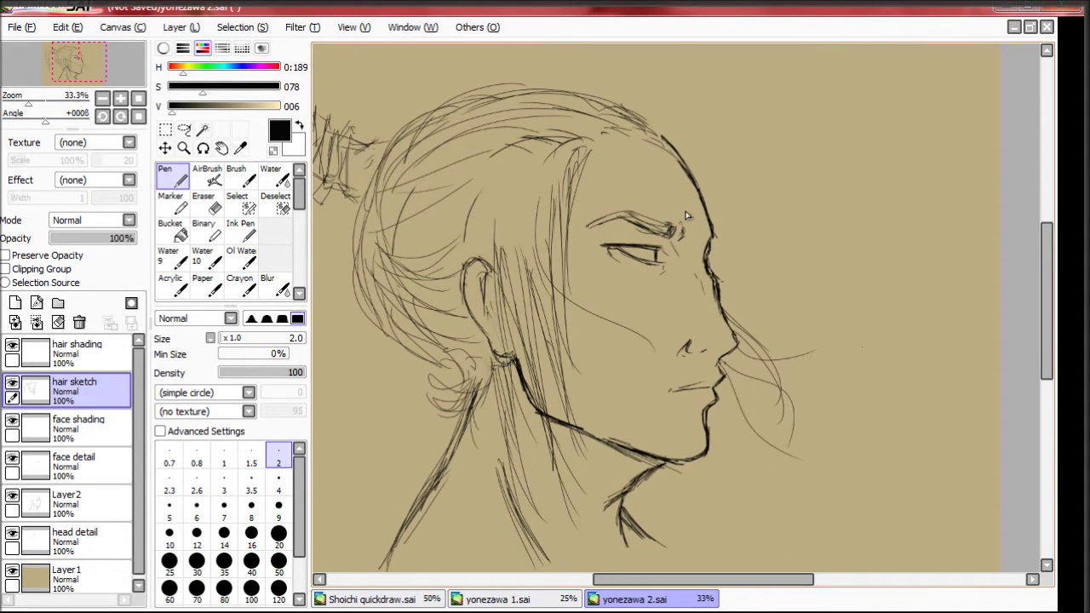
# Step: Zoom in on the eye, erase its old line and redraw finer lid and iris strokes on face detail
pyautogui.hotkey('ctrl', '+')
pyautogui.scroll(-3, 687, 215)
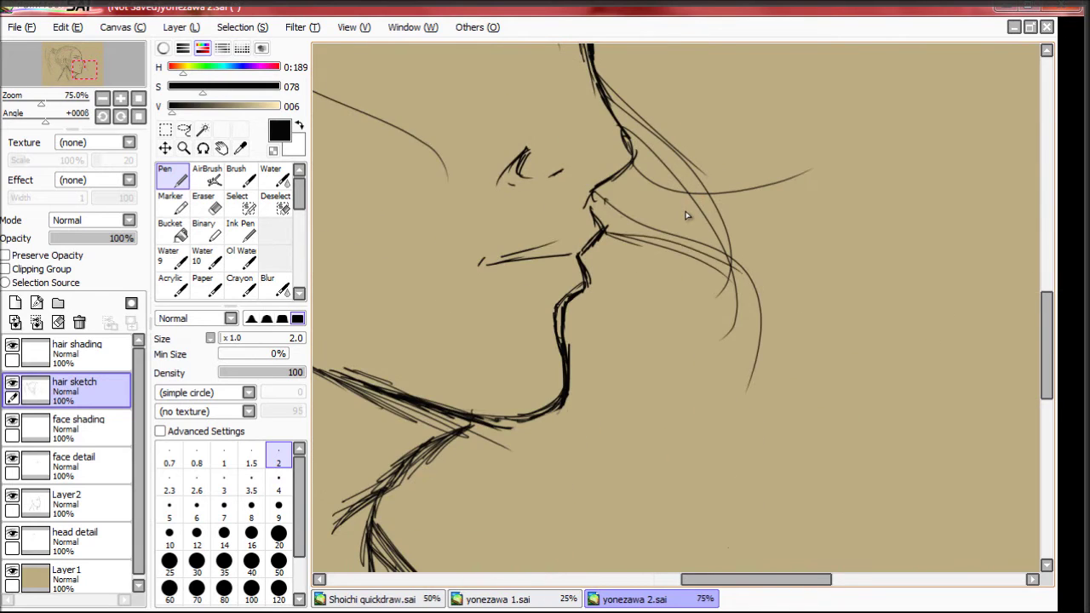
pyautogui.hotkey('ctrl', '-')
pyautogui.scroll(2, 687, 215)
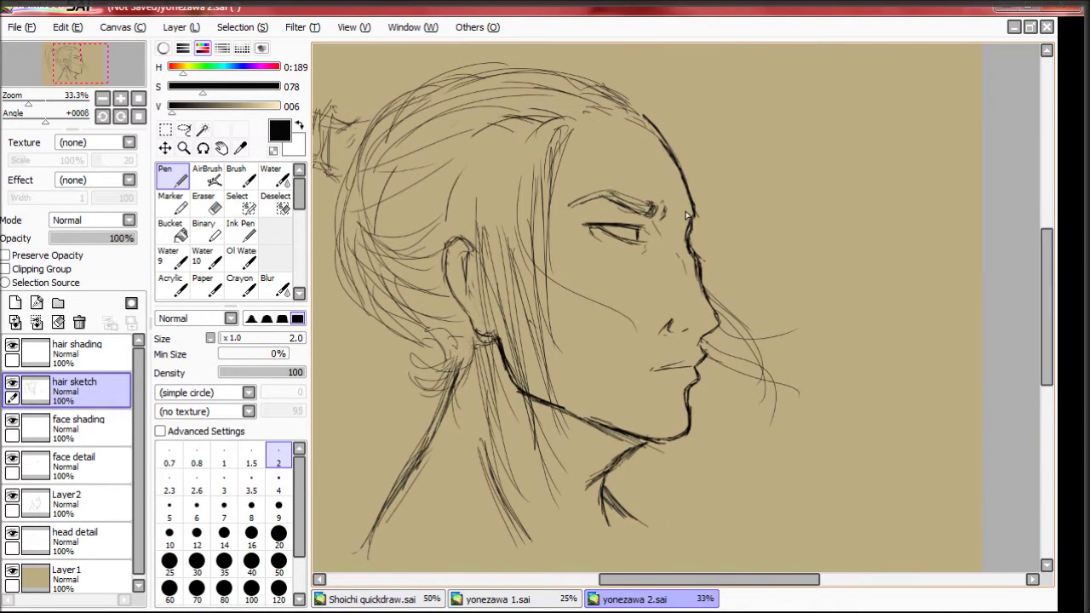
pyautogui.hotkey('ctrl', '+')
pyautogui.hotkey('ctrl', '+')
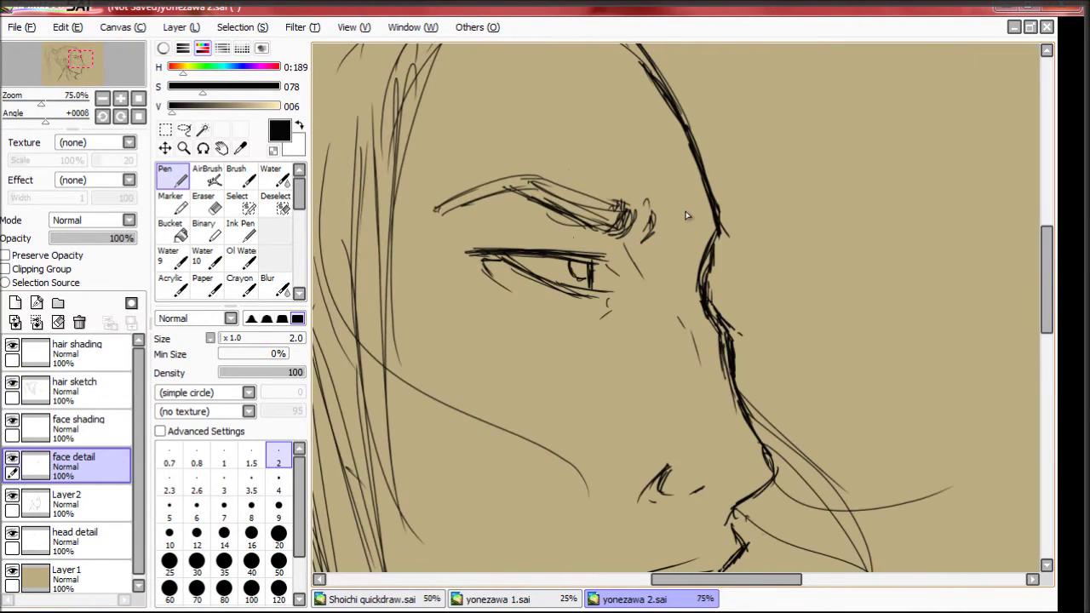
pyautogui.press('e')
pyautogui.hotkey('alt', '[')
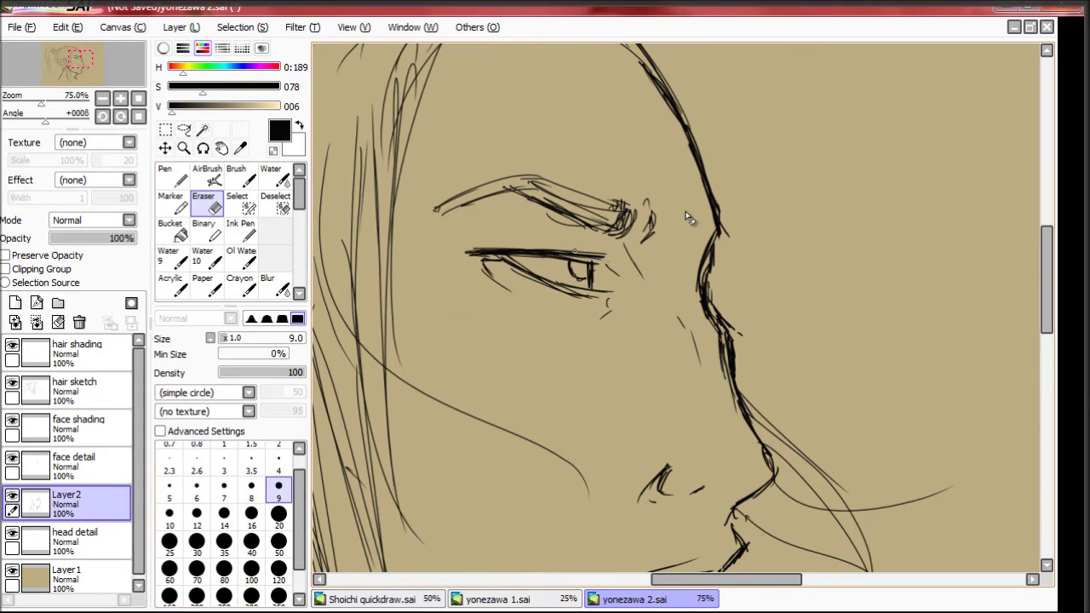
pyautogui.hotkey('alt', ']')
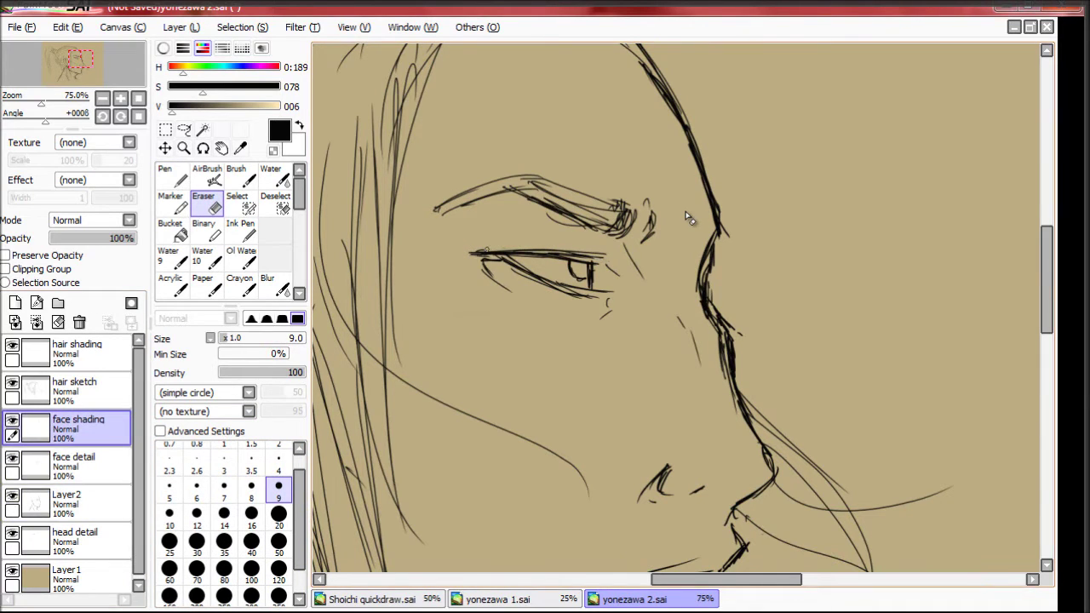
pyautogui.press(']')
pyautogui.press(']')
pyautogui.press(']')
pyautogui.press('n')
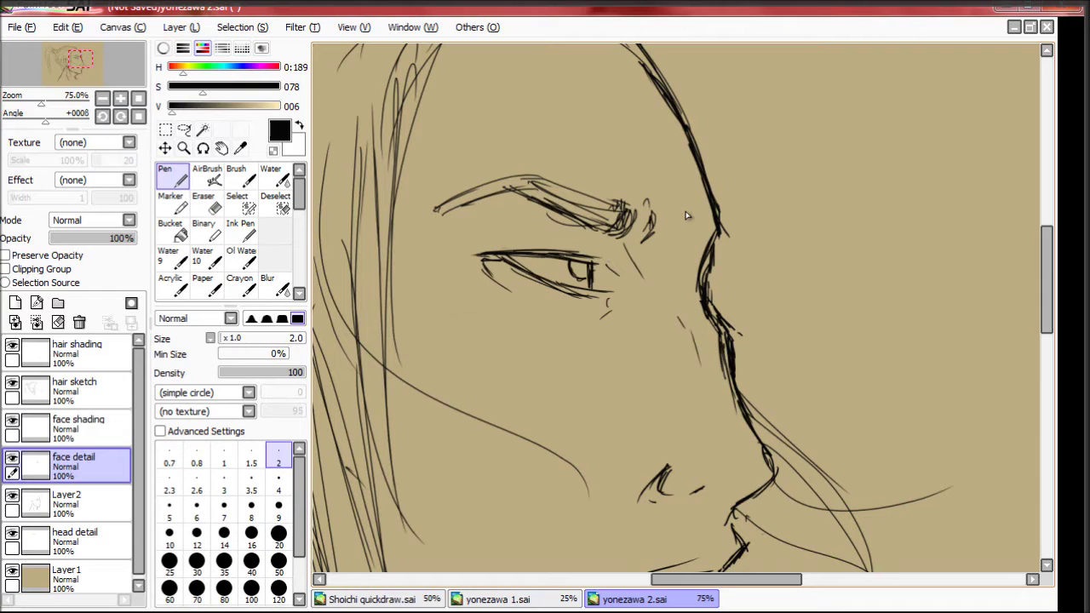
pyautogui.press('[')
pyautogui.press('[')
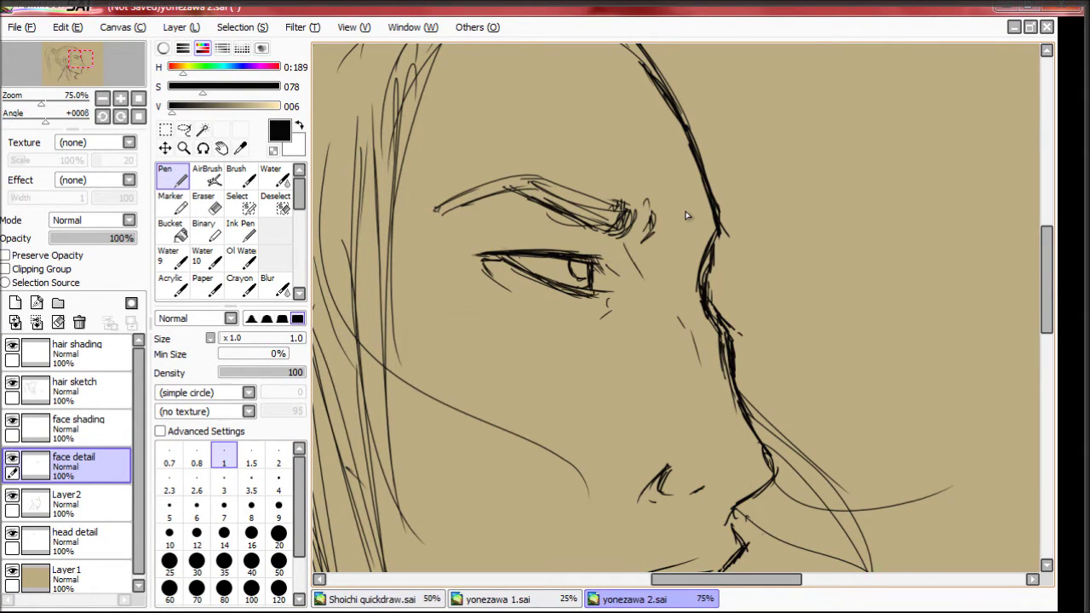
pyautogui.scroll(-2, 687, 216)
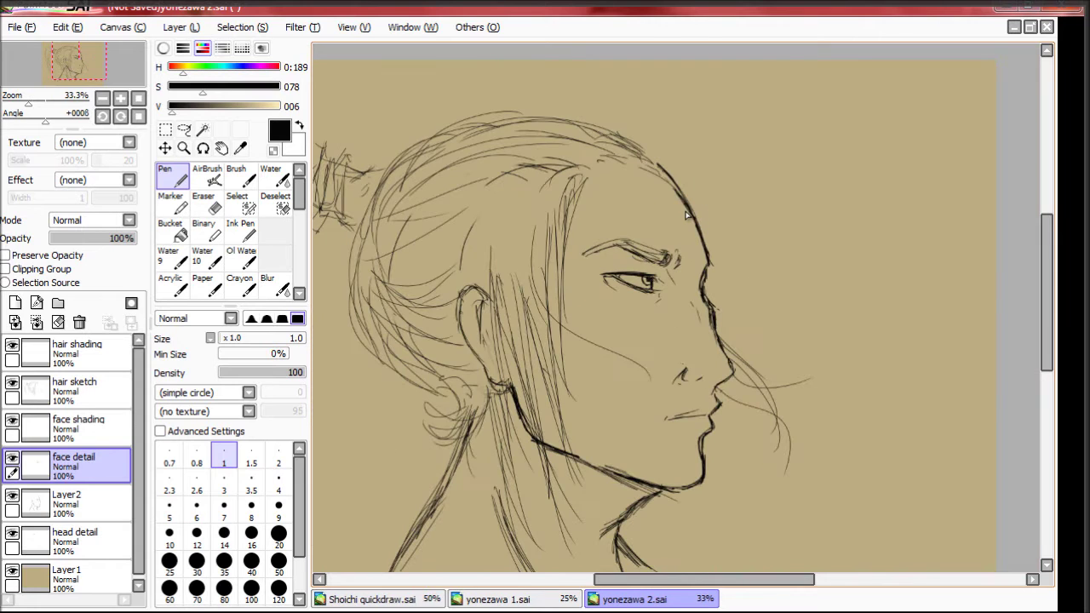
# Step: On the face detail layer, thicken the pen slightly and position the view on the chin
pyautogui.hotkey('alt', ']')
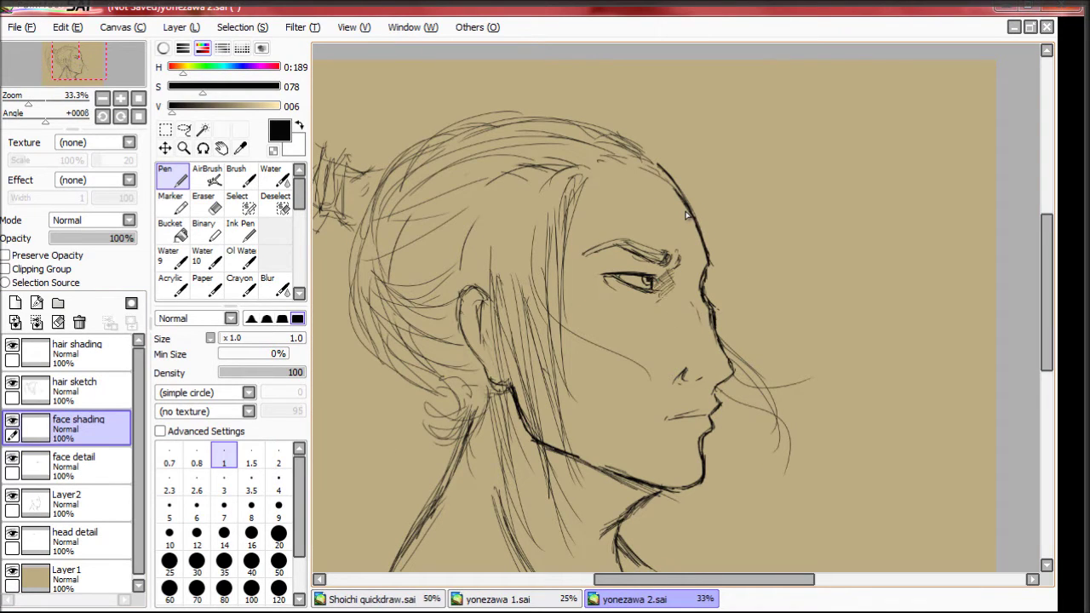
pyautogui.hscroll(1, 687, 215)
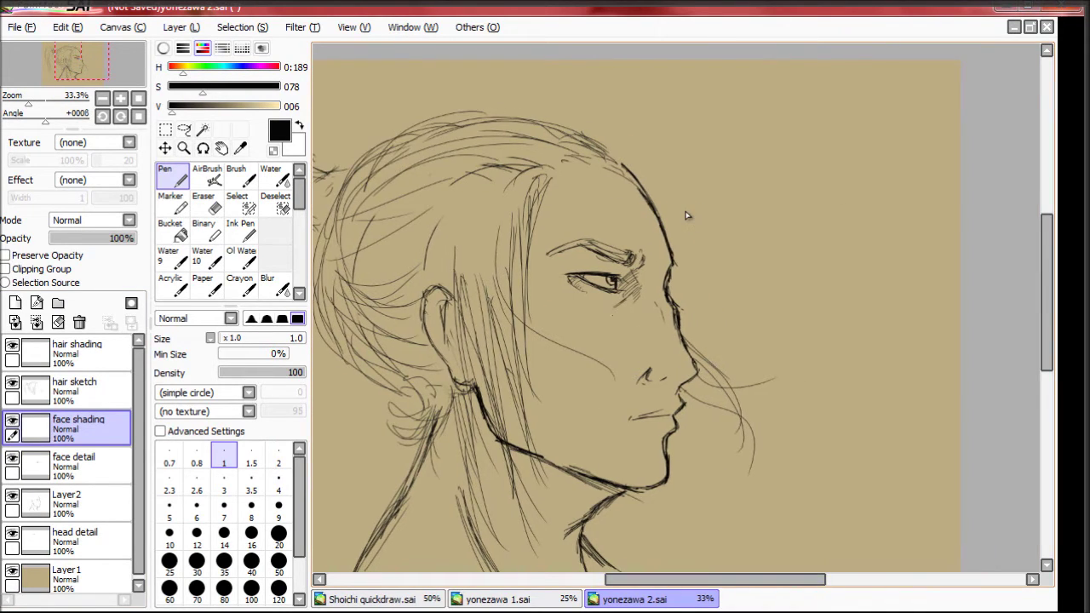
pyautogui.hotkey('alt', '[')
pyautogui.hotkey('alt', '[')
pyautogui.hotkey('alt', ']')
pyautogui.hotkey('alt', ']')
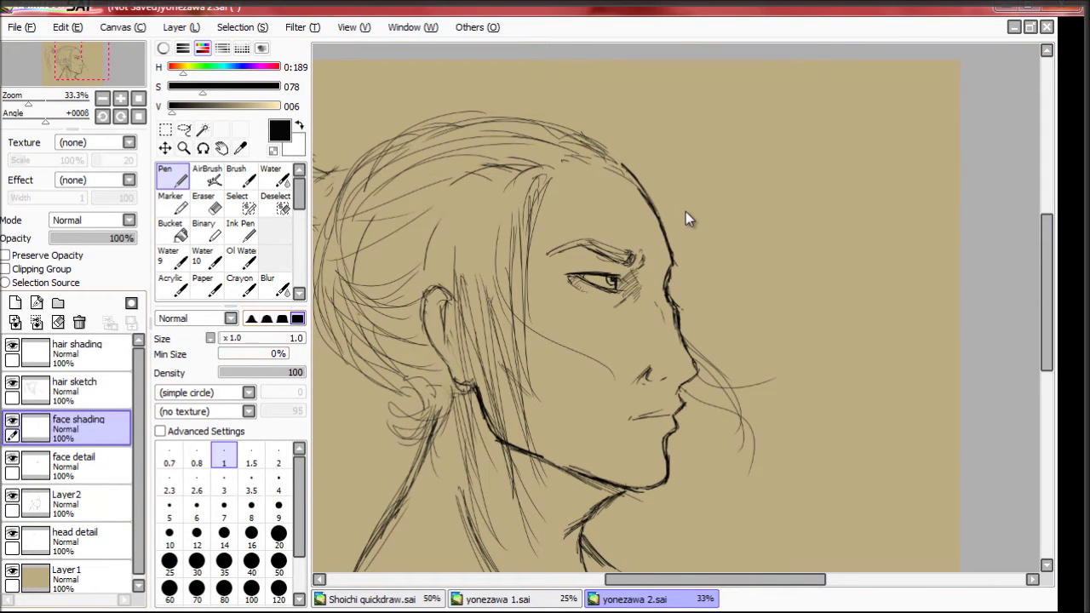
pyautogui.hotkey('alt', '[')
pyautogui.press(']')
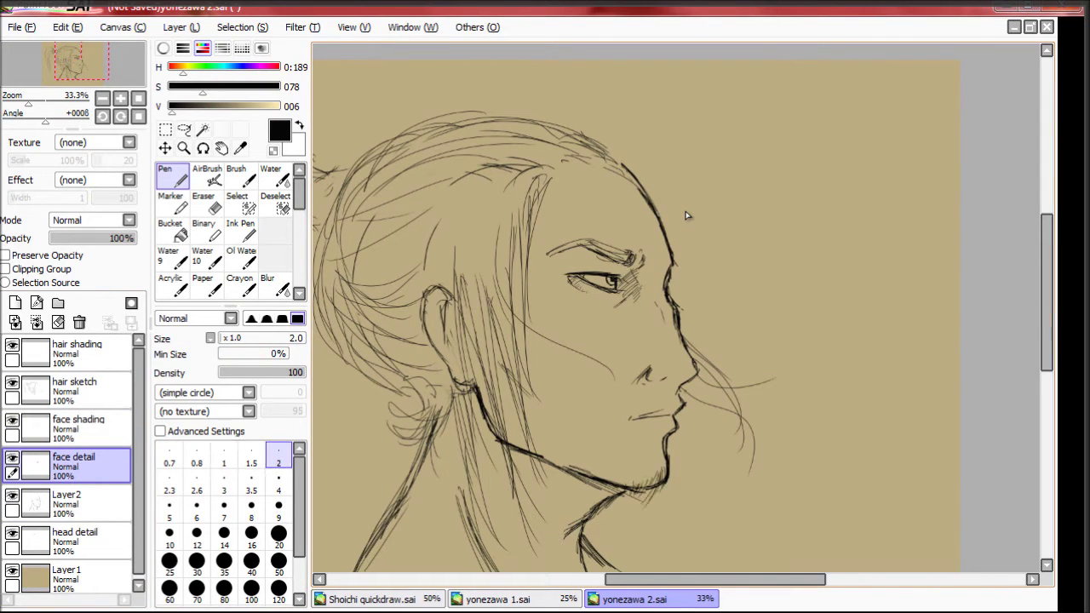
pyautogui.scroll(1, 686, 216)
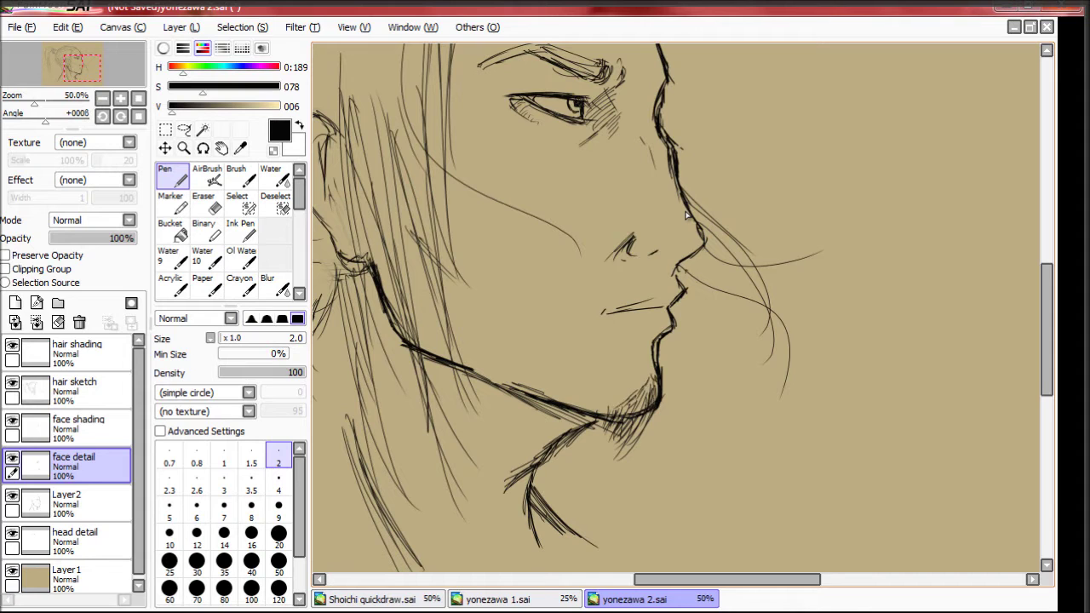
pyautogui.hscroll(-3, 687, 216)
pyautogui.scroll(-1, 687, 215)
pyautogui.hotkey('alt', ']')
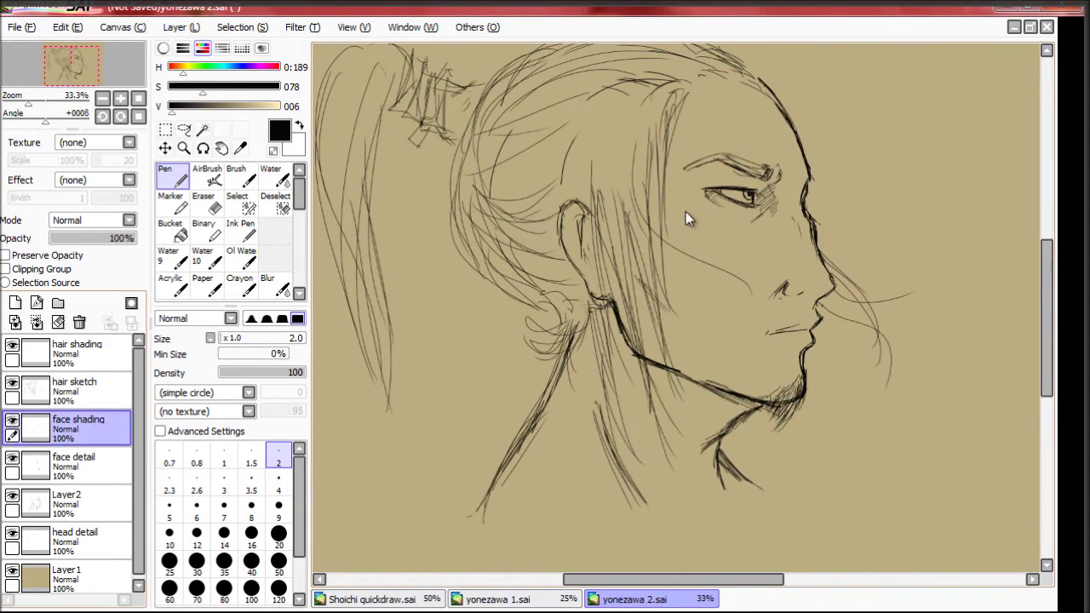
# Step: Hatch shading under the jaw and down the neck on the face shading layer
pyautogui.moveTo(615, 407); pyautogui.dragTo(636, 449)
pyautogui.moveTo(632, 370); pyautogui.dragTo(749, 453)
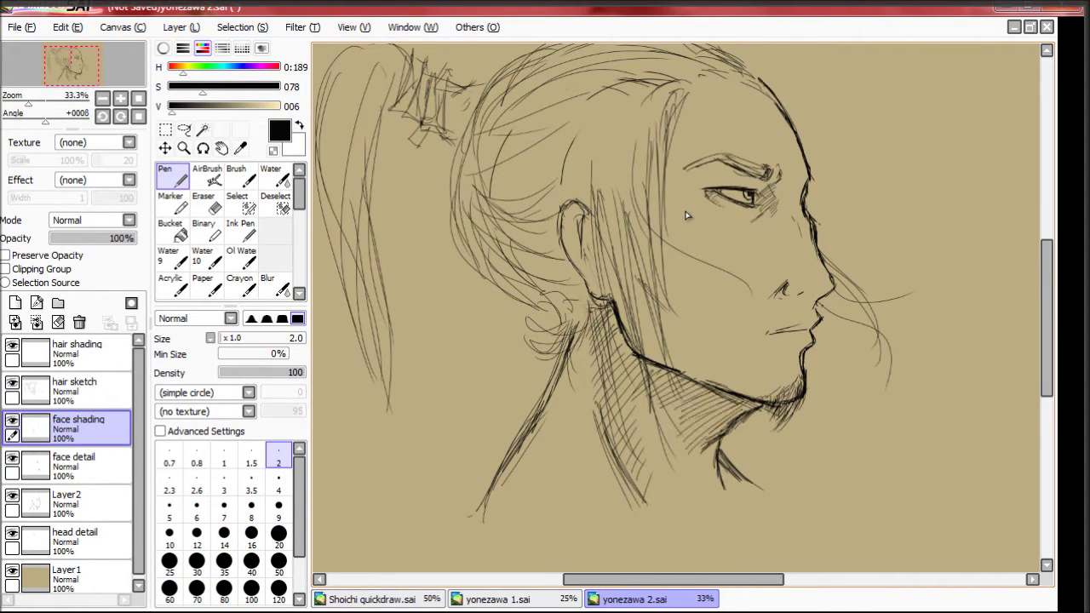
pyautogui.moveTo(694, 384); pyautogui.dragTo(748, 458)
pyautogui.moveTo(651, 366); pyautogui.dragTo(738, 424)
pyautogui.moveTo(629, 348); pyautogui.dragTo(673, 391)
pyautogui.moveTo(594, 307)
pyautogui.mouseDown()
pyautogui.moveTo(637, 388)
pyautogui.moveTo(623, 465)
pyautogui.mouseUp()
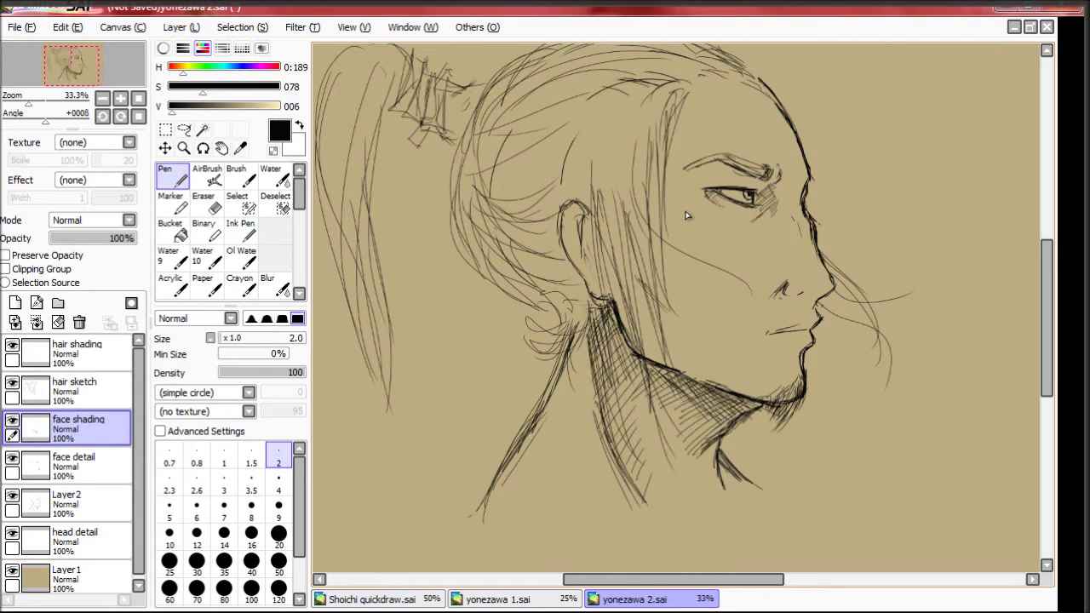
pyautogui.moveTo(602, 332); pyautogui.dragTo(629, 467)
pyautogui.moveTo(557, 335); pyautogui.dragTo(592, 397)
# Step: Fill the eyebrow with dense hatching, then pick a lighter brown for the pen
pyautogui.scroll(2, 687, 215)
pyautogui.scroll(2, 686, 216)
pyautogui.moveTo(766, 245)
pyautogui.mouseDown()
pyautogui.moveTo(792, 265)
pyautogui.moveTo(784, 268)
pyautogui.mouseUp()
pyautogui.moveTo(728, 230); pyautogui.dragTo(768, 258)
pyautogui.moveTo(641, 237); pyautogui.dragTo(707, 217)
pyautogui.moveTo(609, 254); pyautogui.dragTo(706, 222)
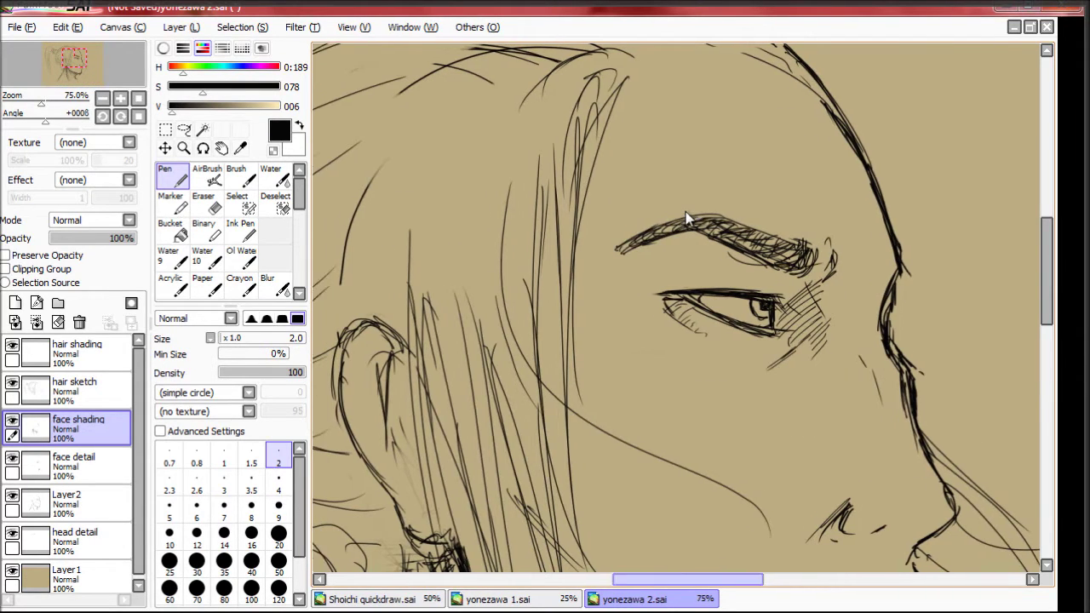
pyautogui.moveTo(648, 341); pyautogui.dragTo(682, 340)
pyautogui.click(209, 105)
pyautogui.scroll(-1, 686, 216)
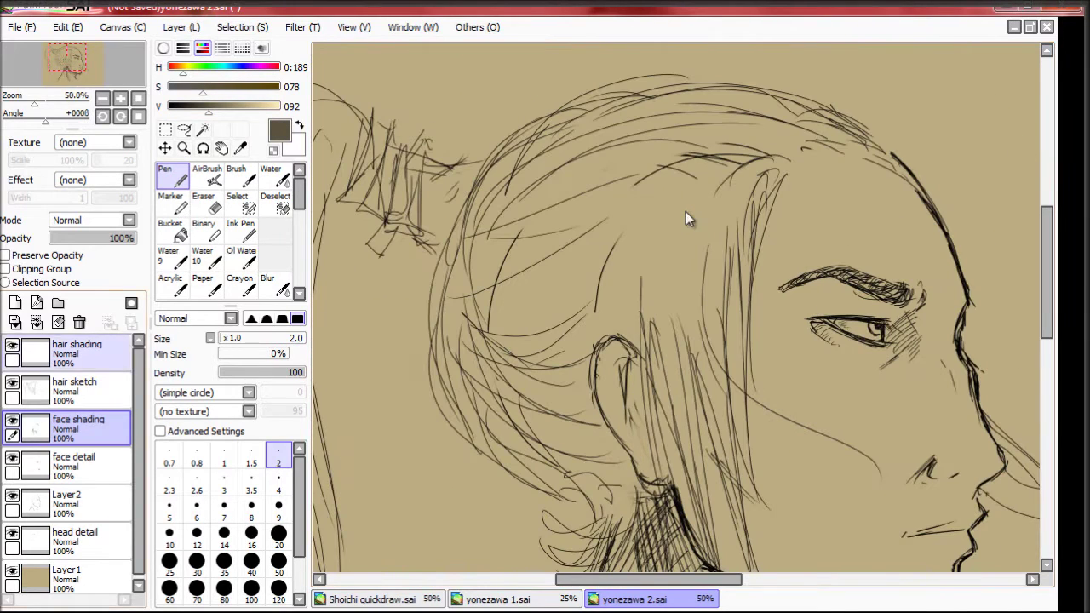
pyautogui.keyDown('alt'); pyautogui.click(689, 218); pyautogui.keyUp('alt')
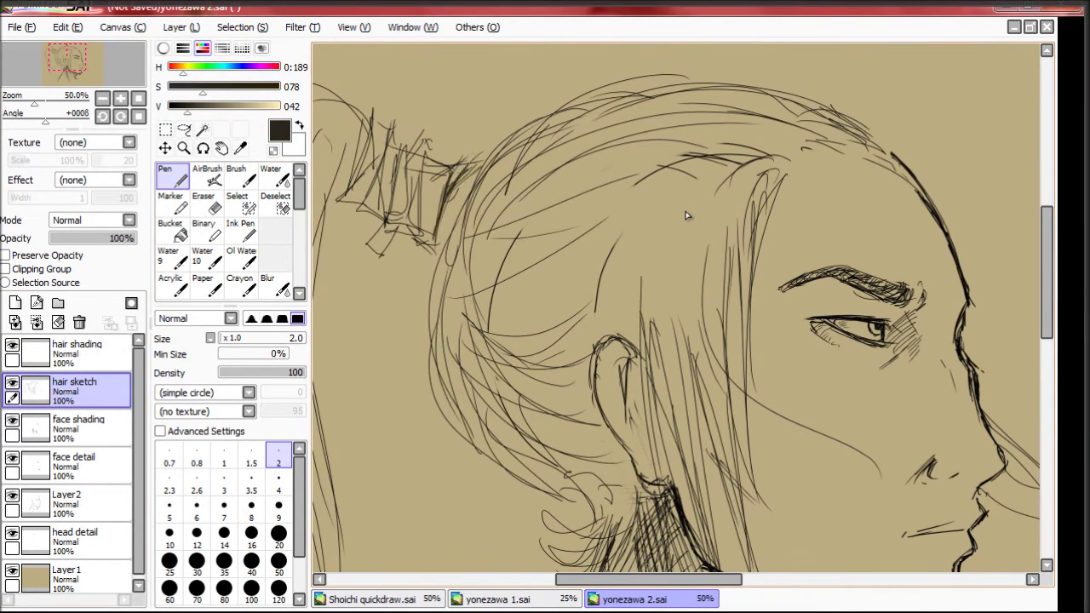
# Step: Darken the hair tie with dense dark brown hatching strokes
pyautogui.moveTo(473, 174); pyautogui.dragTo(439, 243)
pyautogui.moveTo(465, 183); pyautogui.dragTo(433, 256)
pyautogui.moveTo(427, 167); pyautogui.dragTo(419, 228)
pyautogui.moveTo(431, 183); pyautogui.dragTo(416, 252)
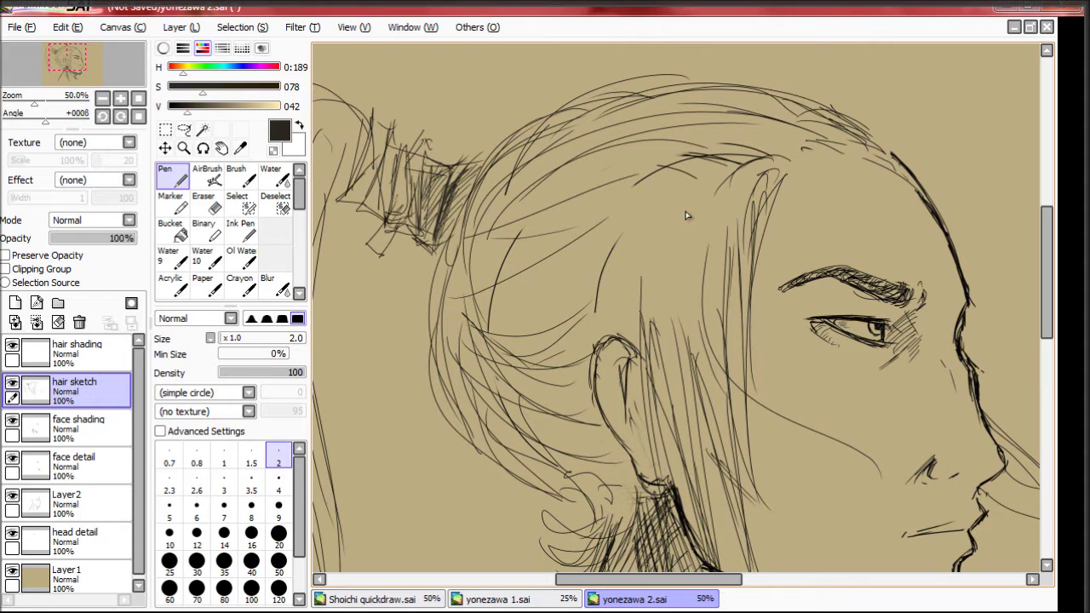
pyautogui.moveTo(409, 162); pyautogui.dragTo(388, 224)
pyautogui.moveTo(411, 151); pyautogui.dragTo(389, 243)
pyautogui.moveTo(388, 124); pyautogui.dragTo(359, 220)
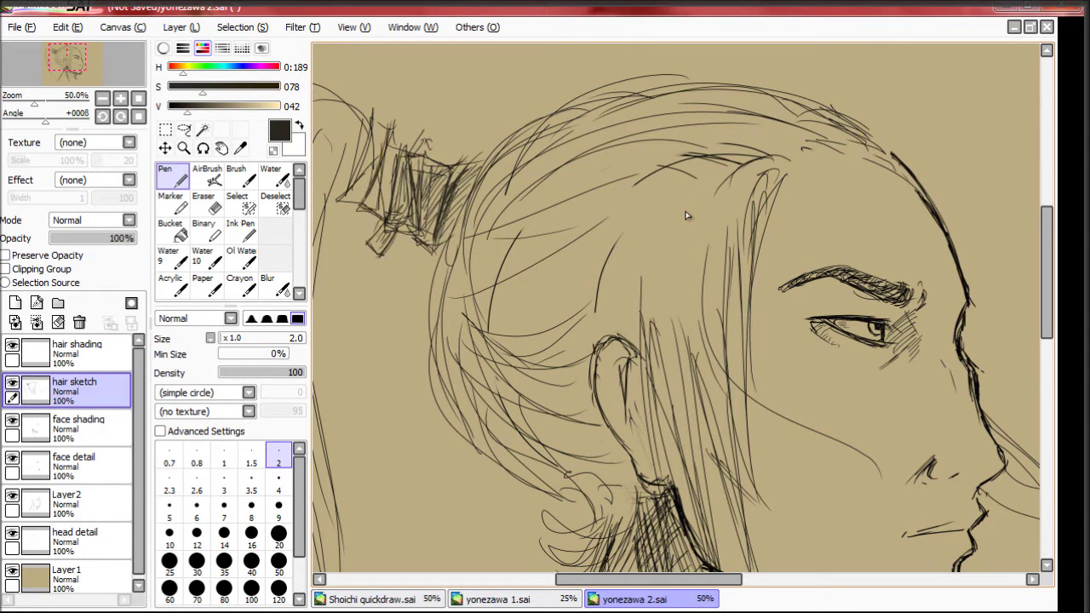
pyautogui.moveTo(687, 216); pyautogui.dragTo(619, 122)
# Step: Set the pen to size 4 on the hair shading layer and draw dark strokes along the neck
pyautogui.click(224, 509)
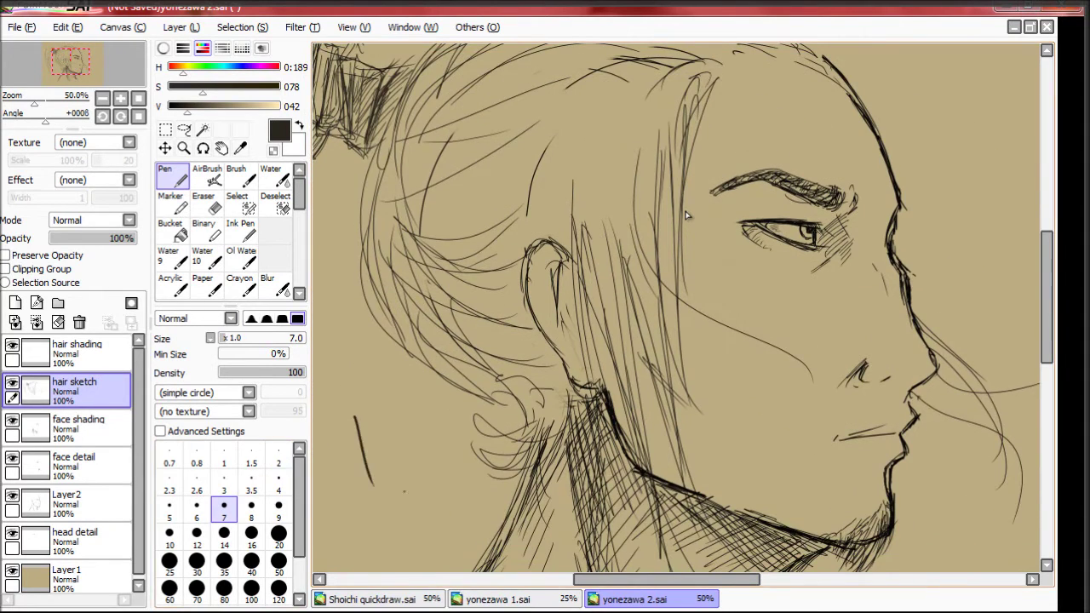
pyautogui.click(169, 509)
pyautogui.scroll(-5, 687, 216)
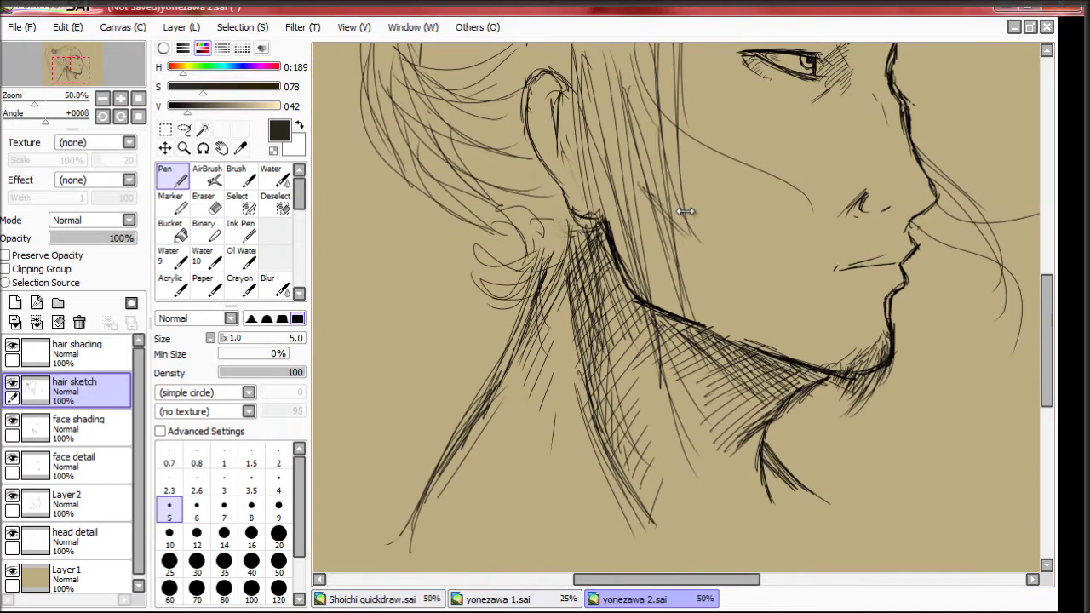
pyautogui.click(77, 349)
pyautogui.click(279, 484)
pyautogui.moveTo(587, 218); pyautogui.dragTo(610, 405)
# Step: Redo the neck strokes in pure black, drawing dark lines along the neck
pyautogui.moveTo(593, 287); pyautogui.dragTo(630, 440)
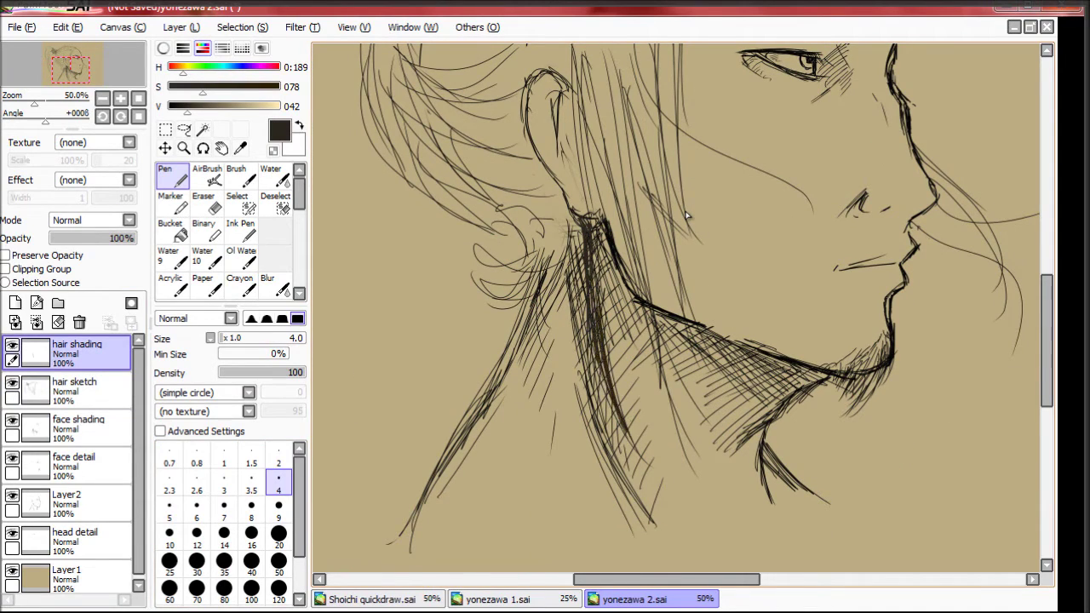
pyautogui.hotkey('ctrl', 'z')
pyautogui.hotkey('ctrl', 'z')
pyautogui.click(169, 106)
pyautogui.moveTo(583, 216)
pyautogui.mouseDown()
pyautogui.moveTo(635, 447)
pyautogui.moveTo(606, 399)
pyautogui.moveTo(620, 426)
pyautogui.mouseUp()
pyautogui.moveTo(595, 286); pyautogui.dragTo(640, 485)
# Step: Hatch the back of the neck below the ear and add more neck strokes
pyautogui.moveTo(584, 235); pyautogui.dragTo(571, 334)
pyautogui.moveTo(571, 228)
pyautogui.mouseDown()
pyautogui.moveTo(525, 347)
pyautogui.moveTo(523, 332)
pyautogui.mouseUp()
pyautogui.moveTo(537, 254); pyautogui.dragTo(487, 312)
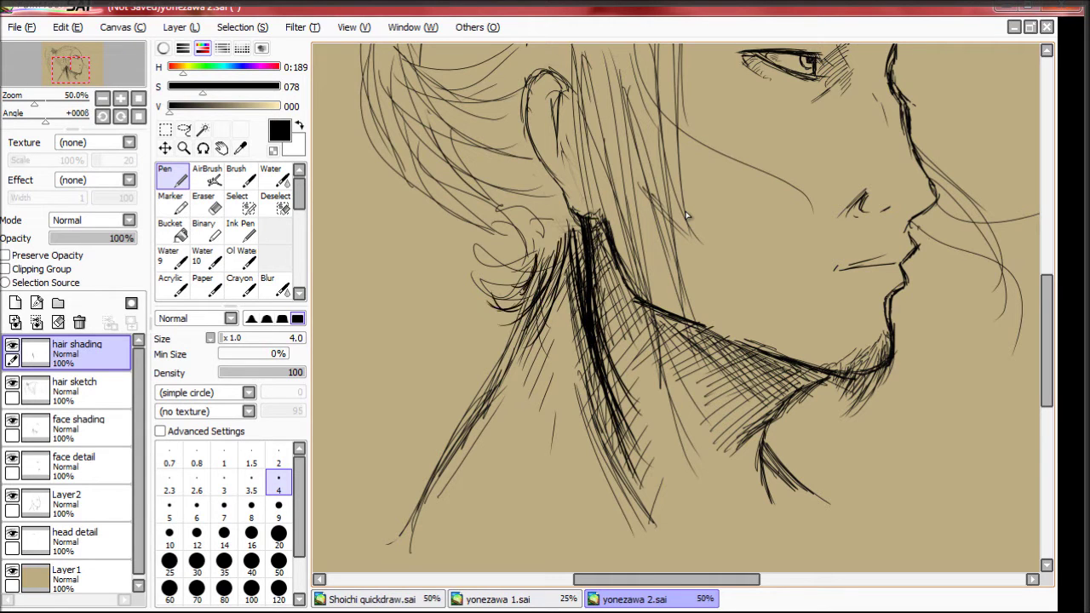
pyautogui.moveTo(551, 232); pyautogui.dragTo(501, 303)
pyautogui.moveTo(545, 233); pyautogui.dragTo(492, 290)
pyautogui.moveTo(570, 209)
pyautogui.mouseDown()
pyautogui.moveTo(588, 364)
pyautogui.moveTo(644, 465)
pyautogui.mouseUp()
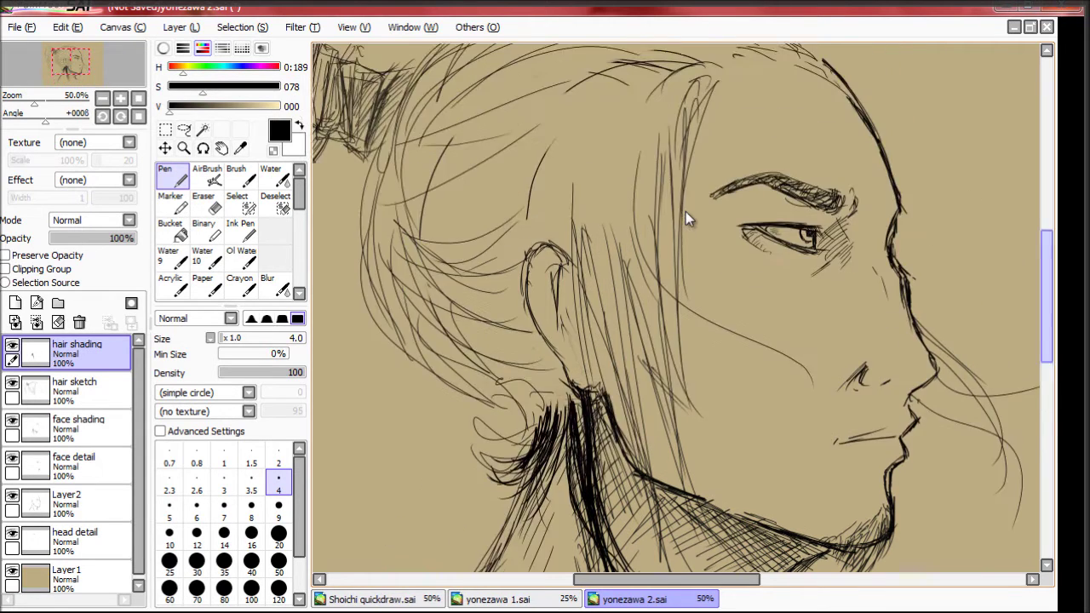
# Step: Draw long dark hair strands at the back of the head
pyautogui.scroll(5, 688, 216)
pyautogui.scroll(-2, 688, 215)
pyautogui.moveTo(539, 273); pyautogui.dragTo(493, 502)
pyautogui.moveTo(541, 295); pyautogui.dragTo(489, 531)
pyautogui.moveTo(557, 283)
pyautogui.mouseDown()
pyautogui.moveTo(497, 462)
pyautogui.moveTo(513, 508)
pyautogui.mouseUp()
pyautogui.moveTo(488, 247)
pyautogui.mouseDown()
pyautogui.moveTo(664, 75)
pyautogui.moveTo(494, 177)
pyautogui.mouseUp()
# Step: Draw dark hair strands running from the crown down toward the neck
pyautogui.moveTo(668, 88)
pyautogui.mouseDown()
pyautogui.moveTo(591, 279)
pyautogui.moveTo(626, 317)
pyautogui.mouseUp()
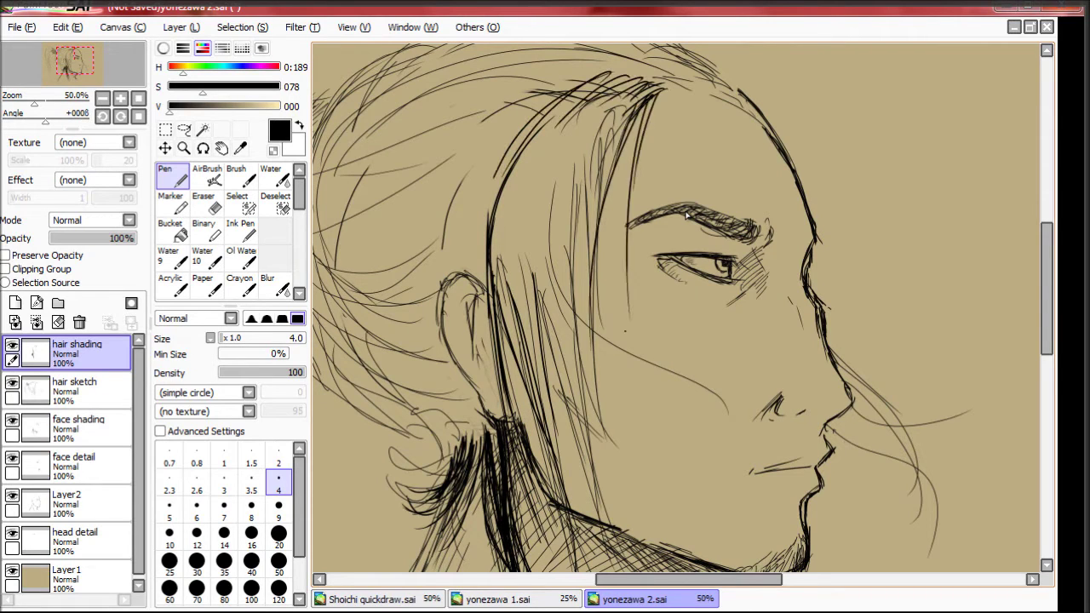
pyautogui.moveTo(627, 114); pyautogui.dragTo(593, 268)
pyautogui.moveTo(628, 172); pyautogui.dragTo(590, 452)
pyautogui.moveTo(612, 376); pyautogui.dragTo(586, 438)
pyautogui.moveTo(615, 287); pyautogui.dragTo(578, 446)
pyautogui.moveTo(598, 220); pyautogui.dragTo(584, 396)
pyautogui.moveTo(600, 162); pyautogui.dragTo(587, 435)
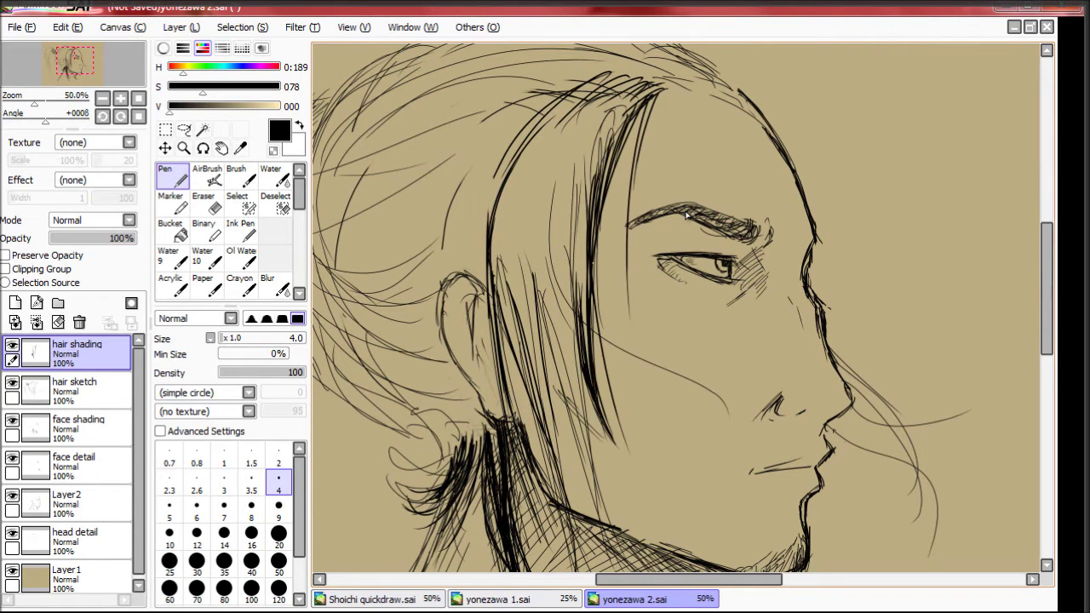
pyautogui.scroll(-2, 688, 216)
pyautogui.moveTo(635, 44); pyautogui.dragTo(557, 168)
# Step: Add dark hair strands behind the ear
pyautogui.moveTo(542, 85); pyautogui.dragTo(503, 315)
pyautogui.moveTo(522, 188); pyautogui.dragTo(501, 365)
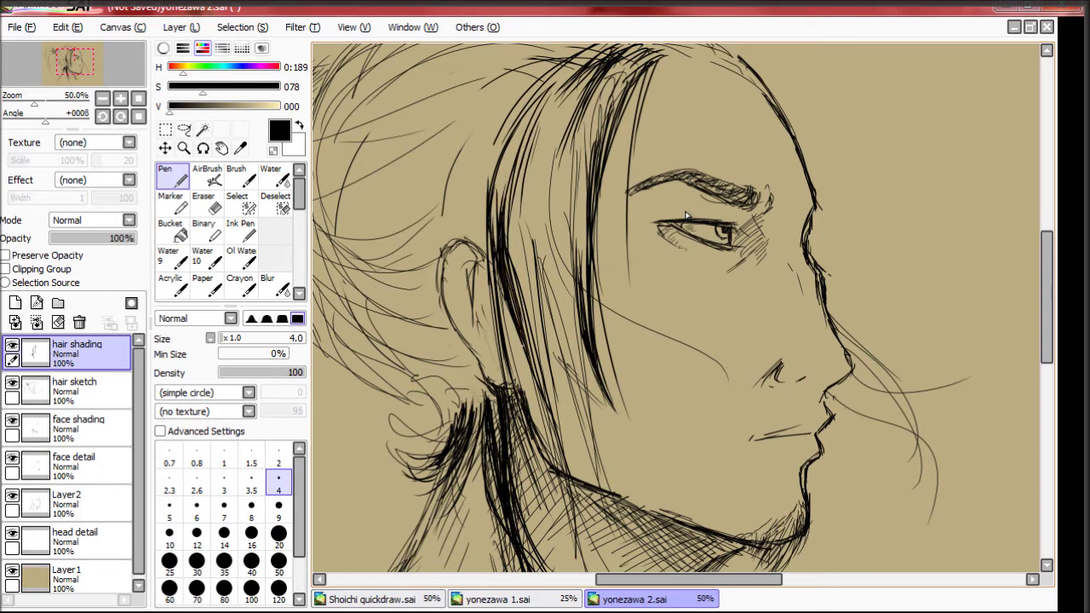
pyautogui.moveTo(523, 274); pyautogui.dragTo(571, 496)
pyautogui.moveTo(540, 196)
pyautogui.mouseDown()
pyautogui.moveTo(545, 414)
pyautogui.moveTo(509, 271)
pyautogui.mouseUp()
pyautogui.moveTo(553, 286); pyautogui.dragTo(637, 540)
pyautogui.moveTo(581, 328); pyautogui.dragTo(613, 493)
pyautogui.moveTo(545, 298); pyautogui.dragTo(595, 501)
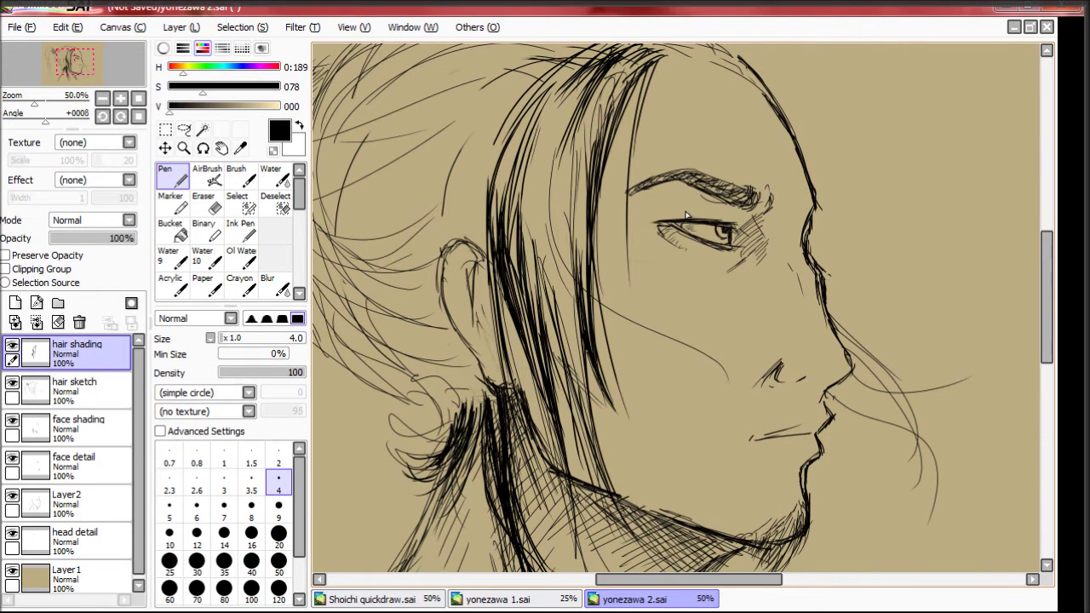
# Step: Add more dark strands at the back and over the head
pyautogui.scroll(-3, 687, 216)
pyautogui.moveTo(537, 271); pyautogui.dragTo(612, 535)
pyautogui.scroll(3, 688, 216)
pyautogui.moveTo(562, 310)
pyautogui.mouseDown()
pyautogui.moveTo(552, 382)
pyautogui.moveTo(572, 416)
pyautogui.mouseUp()
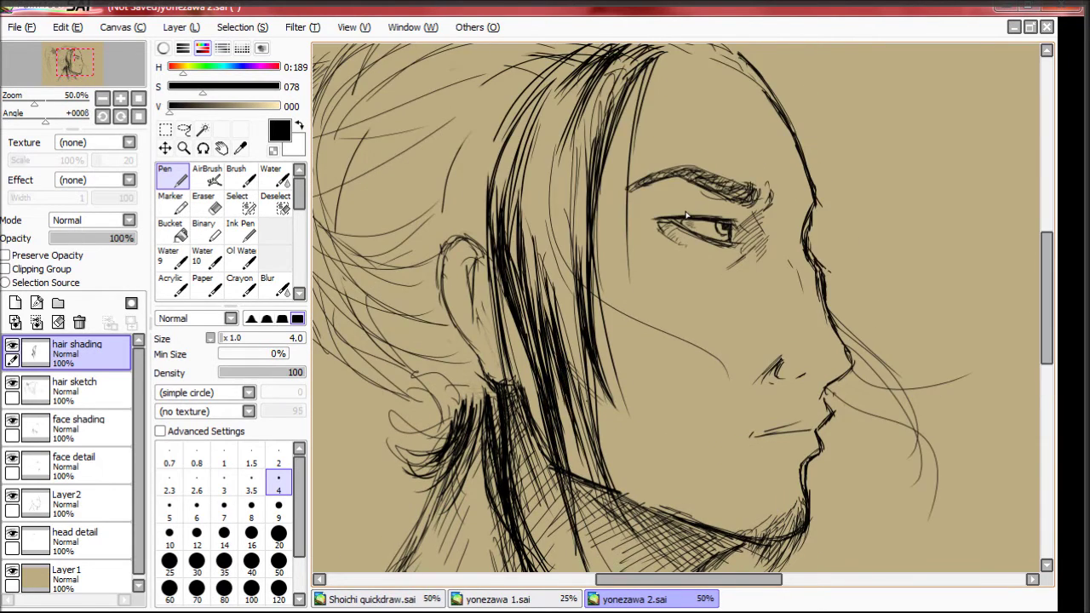
pyautogui.moveTo(576, 339); pyautogui.dragTo(596, 438)
pyautogui.moveTo(566, 297); pyautogui.dragTo(585, 402)
pyautogui.moveTo(559, 216); pyautogui.dragTo(575, 360)
# Step: Draw fine hair strands near the face with a size 1 pen
pyautogui.moveTo(562, 187); pyautogui.dragTo(571, 333)
pyautogui.moveTo(567, 147); pyautogui.dragTo(576, 281)
pyautogui.click(225, 457)
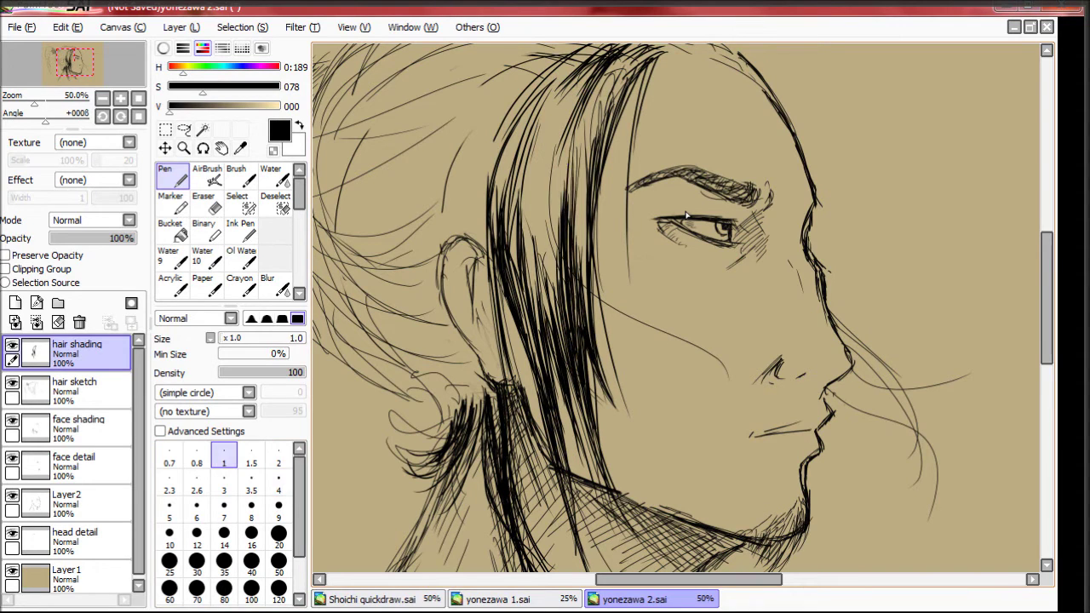
pyautogui.moveTo(545, 190); pyautogui.dragTo(558, 304)
pyautogui.moveTo(522, 173); pyautogui.dragTo(530, 289)
pyautogui.moveTo(494, 140); pyautogui.dragTo(514, 256)
pyautogui.moveTo(523, 160); pyautogui.dragTo(535, 240)
pyautogui.moveTo(574, 160); pyautogui.dragTo(589, 276)
# Step: At pen size 4, draw bolder strands and two strands in front of the face
pyautogui.press('-')
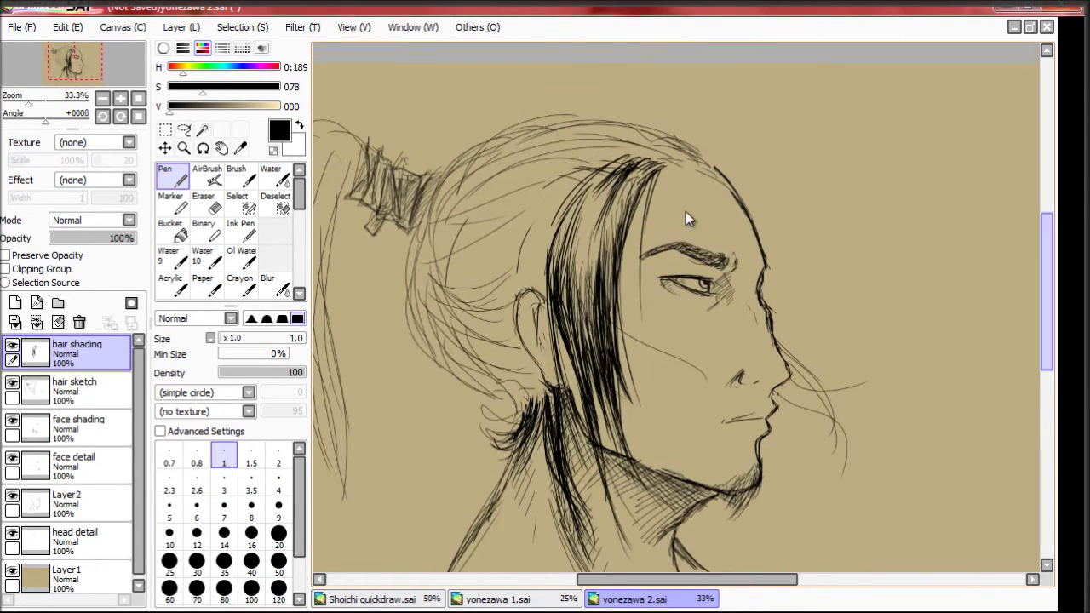
pyautogui.click(279, 482)
pyautogui.moveTo(611, 174); pyautogui.dragTo(587, 240)
pyautogui.moveTo(615, 162)
pyautogui.mouseDown()
pyautogui.moveTo(579, 249)
pyautogui.moveTo(606, 270)
pyautogui.mouseUp()
pyautogui.moveTo(652, 166); pyautogui.dragTo(608, 228)
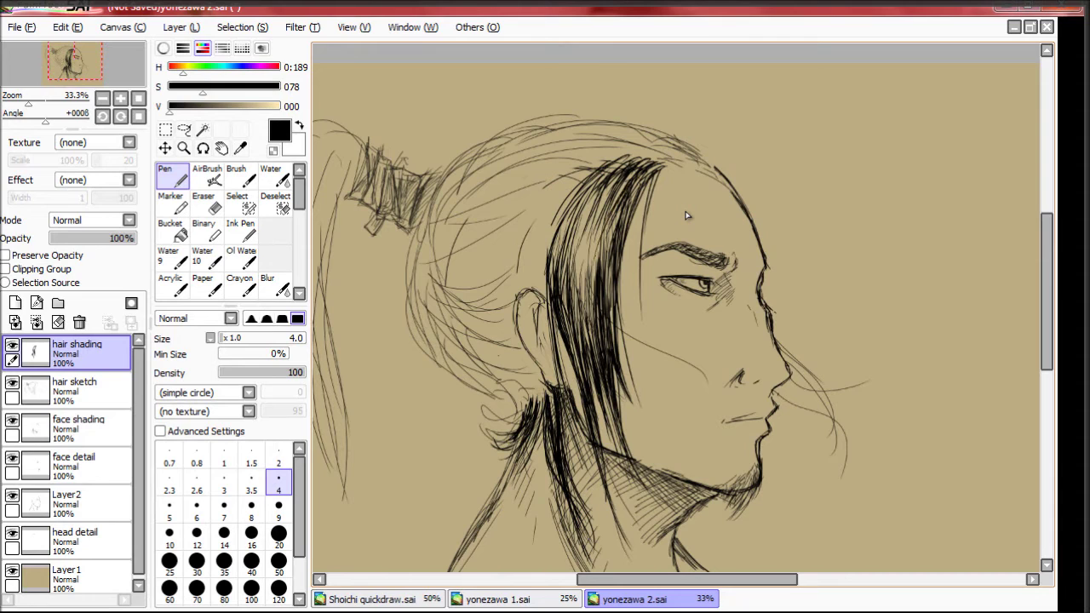
# Step: Draw curved strands around the ear and down the back of the neck
pyautogui.moveTo(537, 381); pyautogui.dragTo(467, 365)
pyautogui.moveTo(542, 385); pyautogui.dragTo(461, 373)
pyautogui.moveTo(526, 400); pyautogui.dragTo(425, 331)
pyautogui.moveTo(407, 263); pyautogui.dragTo(460, 371)
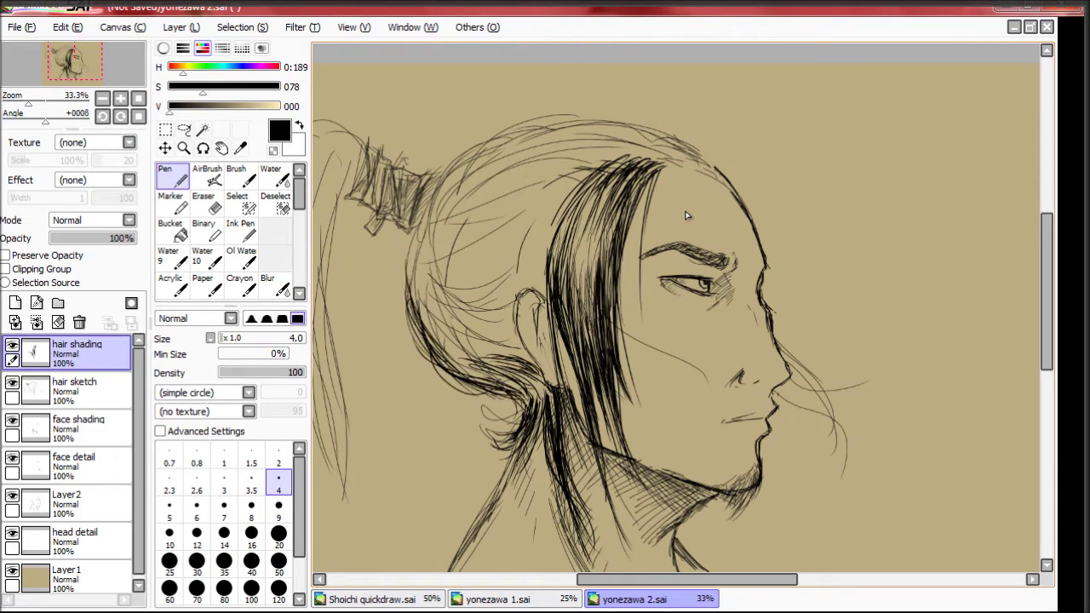
pyautogui.moveTo(537, 375); pyautogui.dragTo(433, 336)
pyautogui.moveTo(543, 402)
pyautogui.mouseDown()
pyautogui.moveTo(459, 372)
pyautogui.moveTo(542, 468)
pyautogui.mouseUp()
pyautogui.moveTo(537, 274)
pyautogui.mouseDown()
pyautogui.moveTo(445, 312)
pyautogui.moveTo(431, 346)
pyautogui.mouseUp()
pyautogui.moveTo(521, 316); pyautogui.dragTo(453, 344)
# Step: Add strands along the top of the hair and darken the crown
pyautogui.moveTo(546, 283); pyautogui.dragTo(460, 244)
pyautogui.moveTo(690, 145)
pyautogui.mouseDown()
pyautogui.moveTo(618, 160)
pyautogui.moveTo(630, 157)
pyautogui.mouseUp()
pyautogui.moveTo(686, 137); pyautogui.dragTo(570, 149)
pyautogui.moveTo(699, 126); pyautogui.dragTo(509, 147)
pyautogui.moveTo(604, 135); pyautogui.dragTo(439, 188)
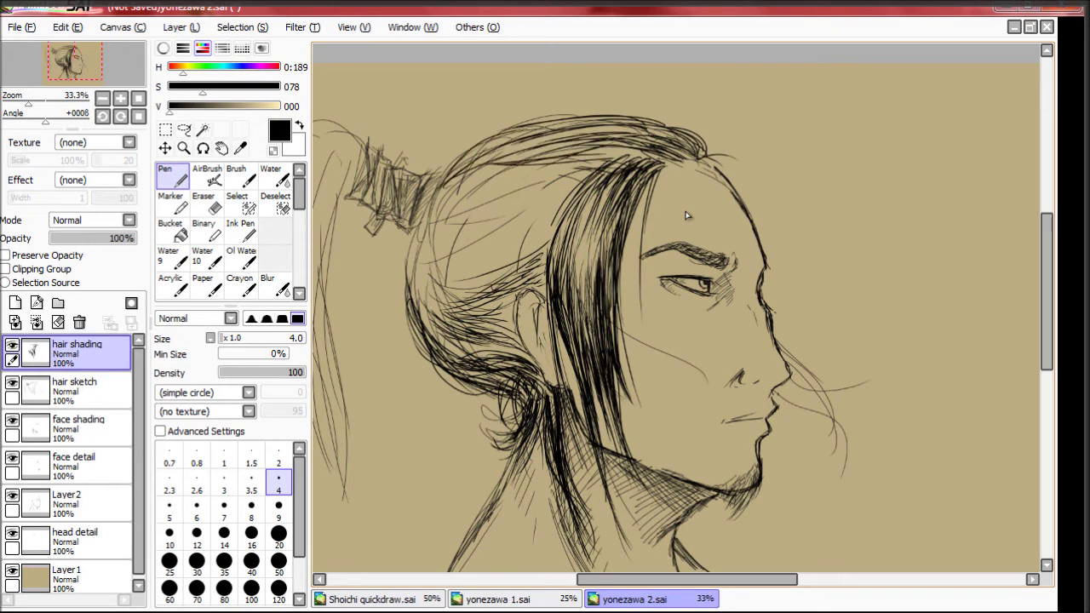
pyautogui.moveTo(591, 165); pyautogui.dragTo(426, 257)
pyautogui.moveTo(637, 150); pyautogui.dragTo(414, 257)
# Step: Hatch shading strokes across the hair
pyautogui.moveTo(578, 184); pyautogui.dragTo(423, 270)
pyautogui.moveTo(568, 218)
pyautogui.mouseDown()
pyautogui.moveTo(469, 296)
pyautogui.moveTo(454, 295)
pyautogui.mouseUp()
pyautogui.moveTo(485, 240); pyautogui.dragTo(408, 314)
pyautogui.moveTo(687, 216); pyautogui.dragTo(801, 209)
# Step: Draw a thick curve down the ponytail at size 20, then long strands at size 5
pyautogui.moveTo(460, 170); pyautogui.dragTo(421, 281)
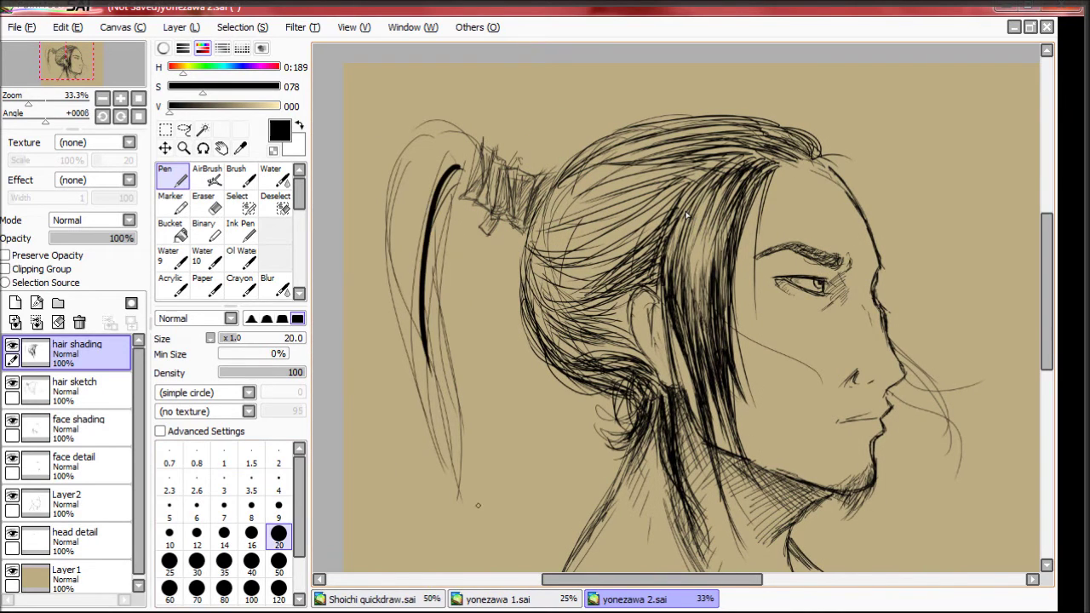
pyautogui.hotkey('ctrl', 'z')
pyautogui.click(170, 537)
pyautogui.moveTo(460, 171)
pyautogui.mouseDown()
pyautogui.moveTo(419, 255)
pyautogui.moveTo(422, 457)
pyautogui.mouseUp()
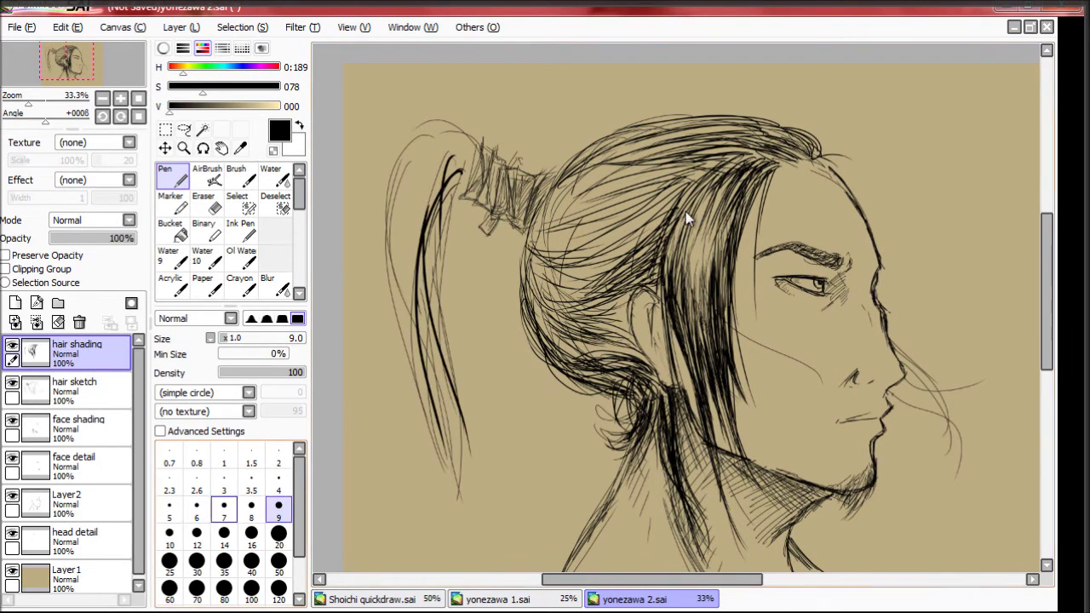
pyautogui.click(170, 509)
pyautogui.moveTo(404, 295)
pyautogui.mouseDown()
pyautogui.moveTo(473, 523)
pyautogui.moveTo(454, 414)
pyautogui.mouseUp()
pyautogui.moveTo(419, 306); pyautogui.dragTo(463, 434)
# Step: Fill the ponytail with long dark strands
pyautogui.moveTo(426, 255); pyautogui.dragTo(438, 435)
pyautogui.moveTo(417, 349); pyautogui.dragTo(481, 451)
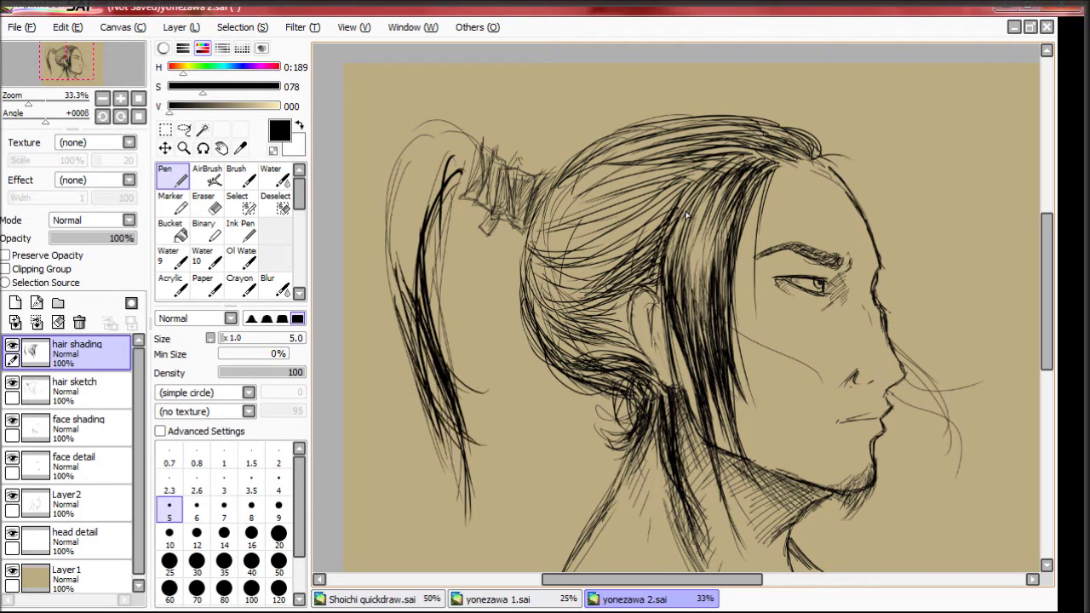
pyautogui.moveTo(400, 178); pyautogui.dragTo(409, 340)
pyautogui.moveTo(443, 145)
pyautogui.mouseDown()
pyautogui.moveTo(400, 299)
pyautogui.moveTo(417, 202)
pyautogui.moveTo(426, 256)
pyautogui.mouseUp()
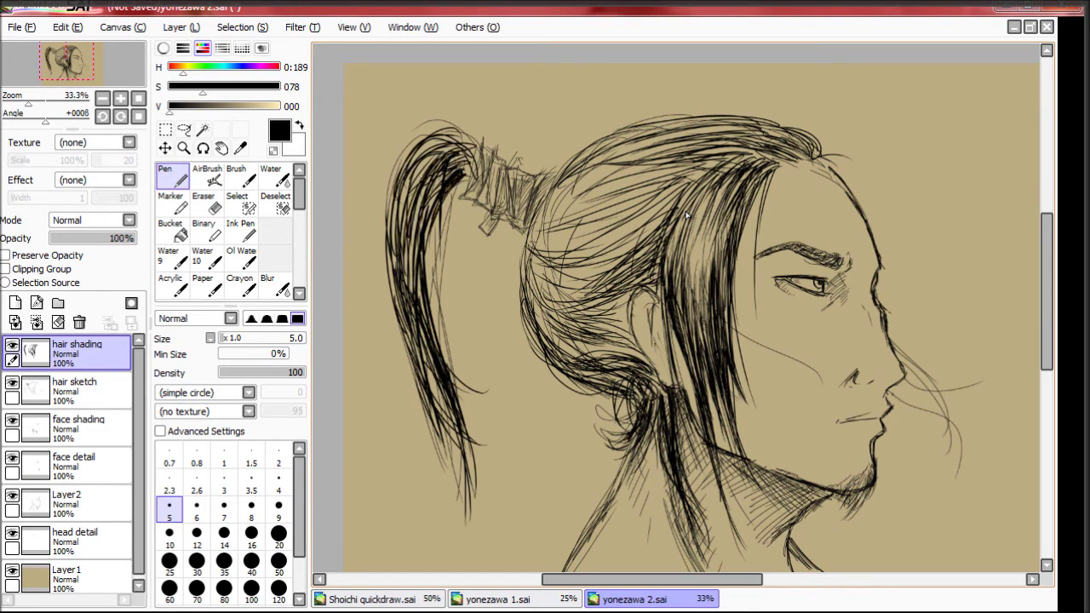
pyautogui.moveTo(426, 192); pyautogui.dragTo(439, 310)
pyautogui.moveTo(442, 255); pyautogui.dragTo(477, 417)
# Step: Zoom in on the face and thicken the hair strand beside the nose
pyautogui.moveTo(686, 215); pyautogui.dragTo(525, 216)
pyautogui.scroll(1, 686, 215)
pyautogui.scroll(1, 687, 216)
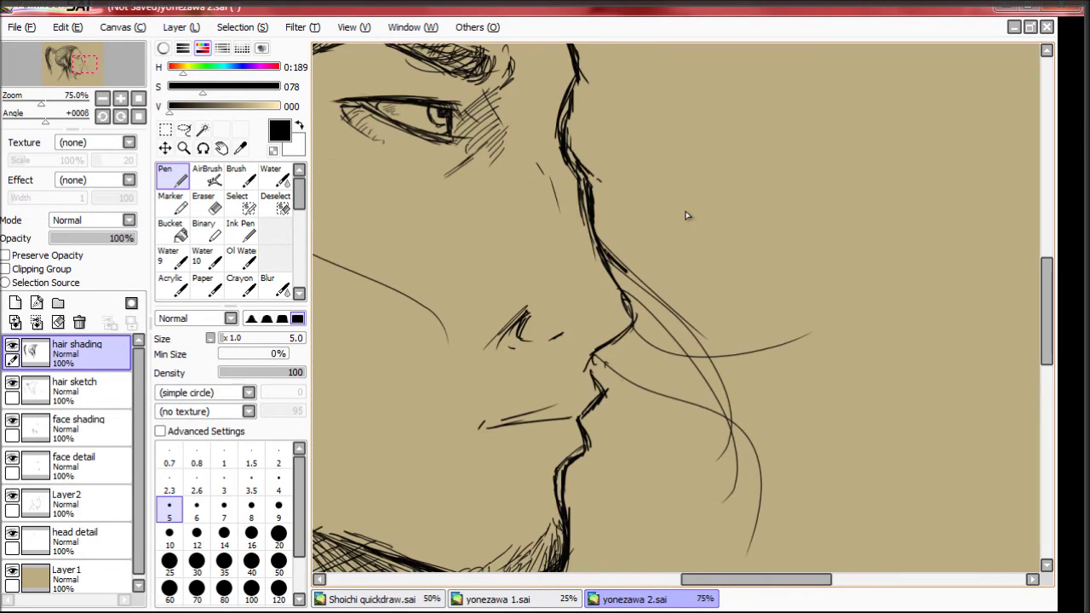
pyautogui.moveTo(606, 259); pyautogui.dragTo(665, 326)
pyautogui.moveTo(630, 281); pyautogui.dragTo(720, 409)
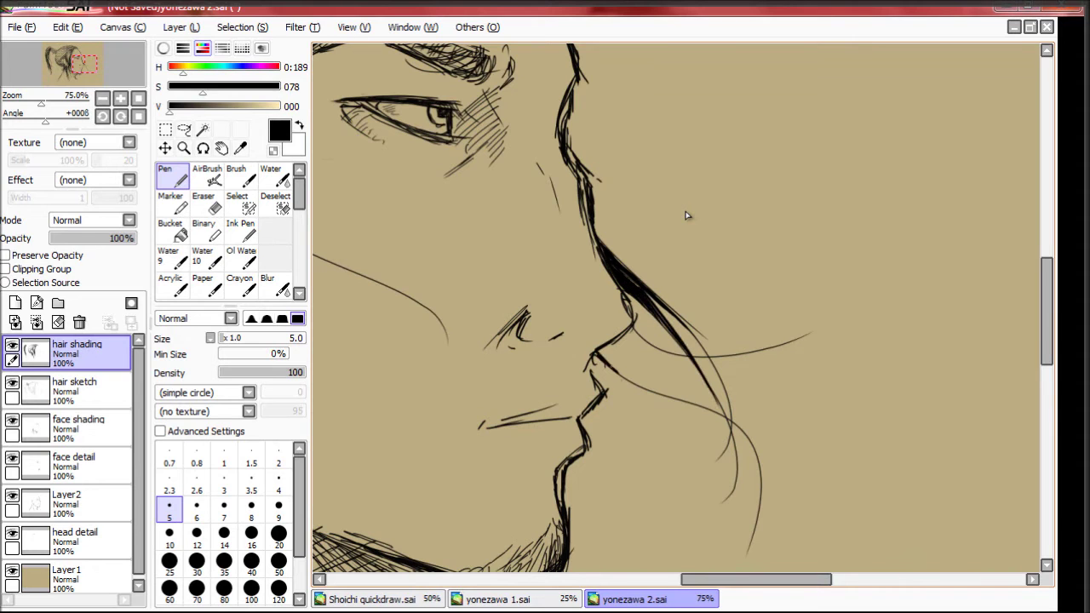
# Step: Set the pen size to 1.5 while panning and zooming around the drawing
pyautogui.moveTo(648, 215); pyautogui.dragTo(688, 219)
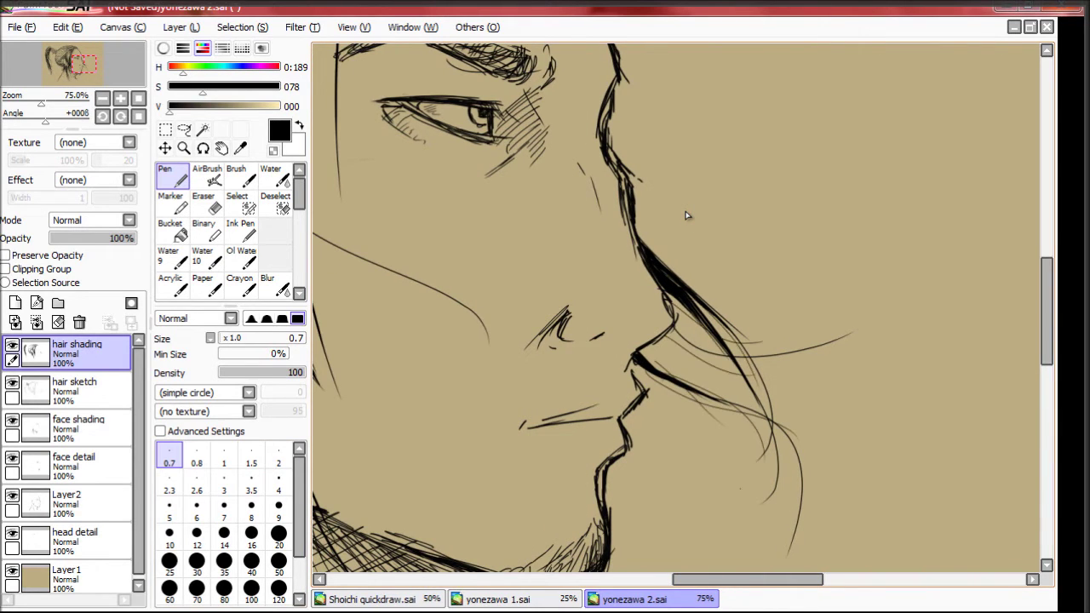
pyautogui.hscroll(-3, 687, 215)
pyautogui.scroll(5, 687, 215)
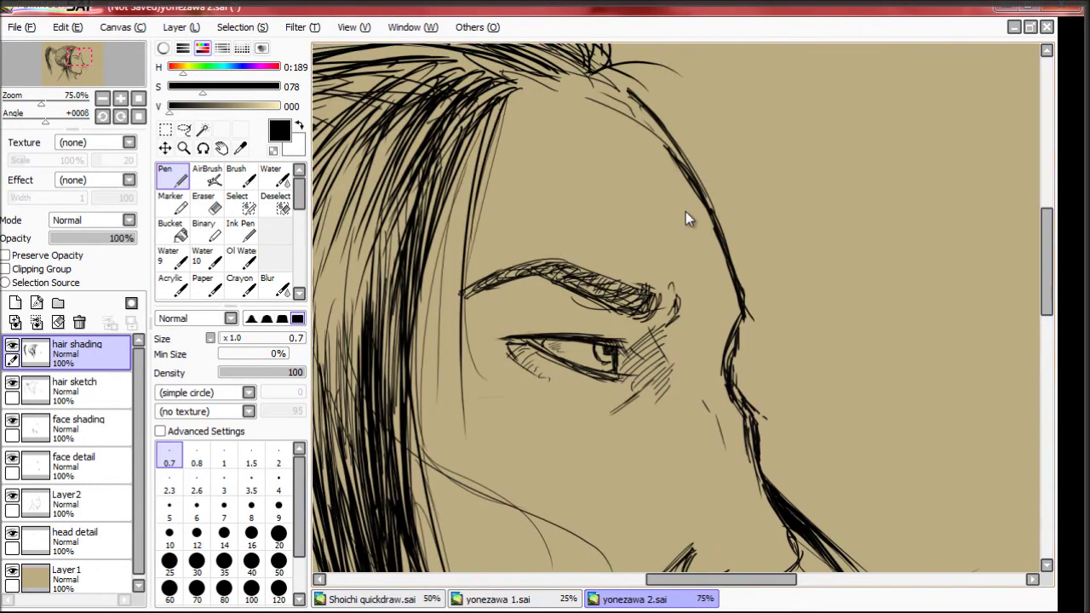
pyautogui.scroll(-6, 688, 215)
pyautogui.press(']')
pyautogui.press(']')
pyautogui.press(']')
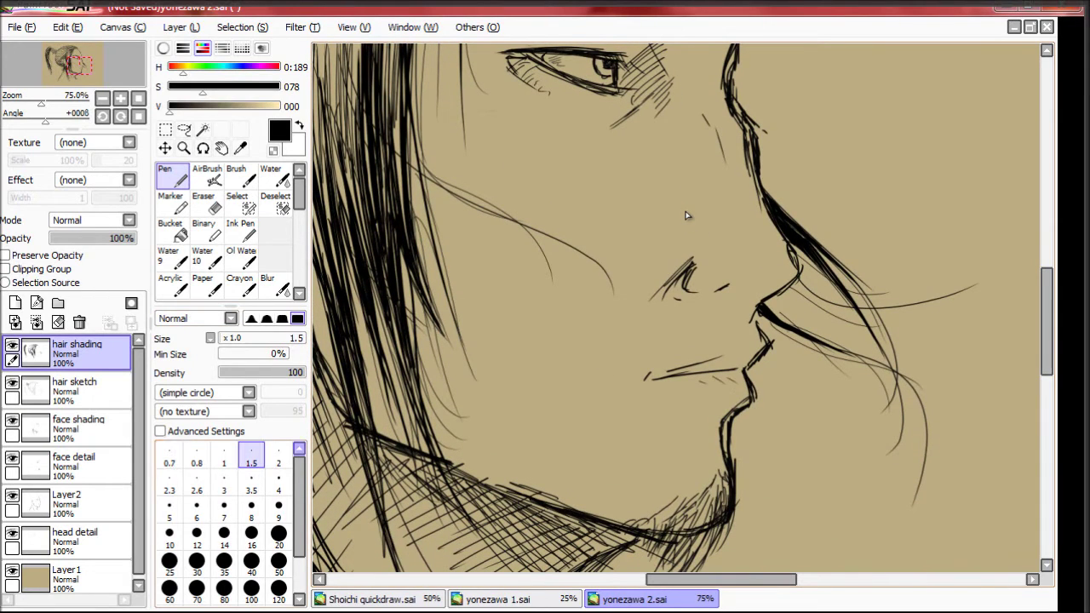
pyautogui.scroll(-2, 688, 215)
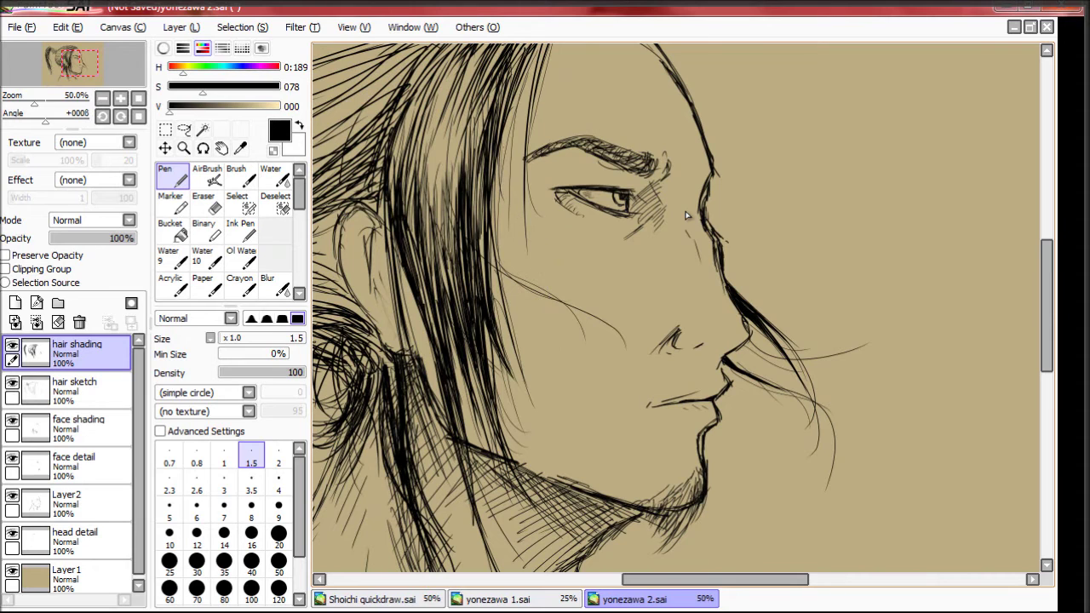
pyautogui.scroll(-1, 688, 215)
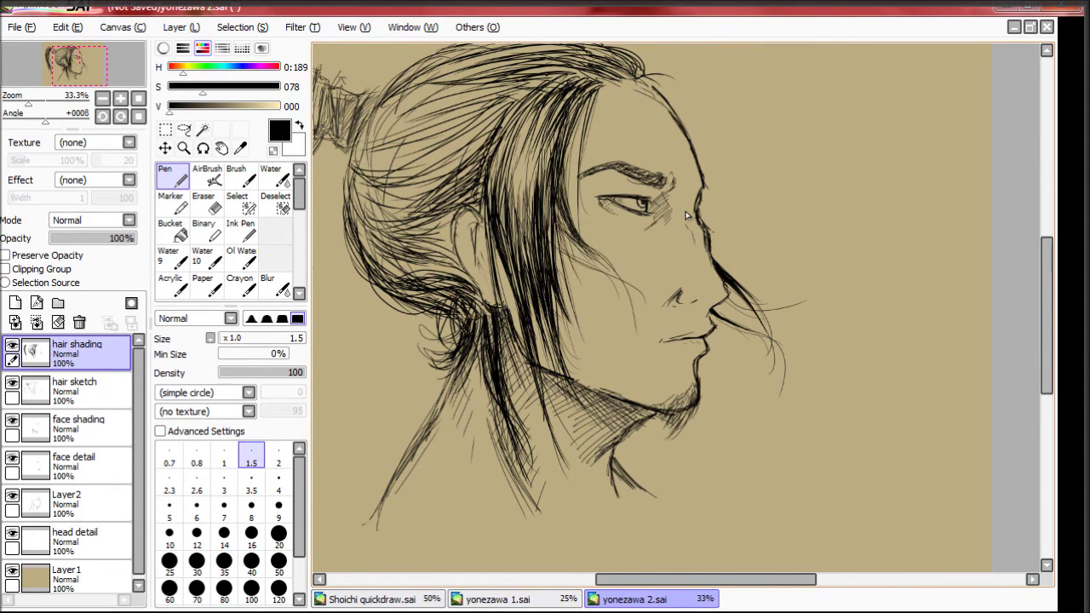
pyautogui.scroll(1, 686, 216)
pyautogui.scroll(1, 687, 216)
pyautogui.scroll(1, 687, 216)
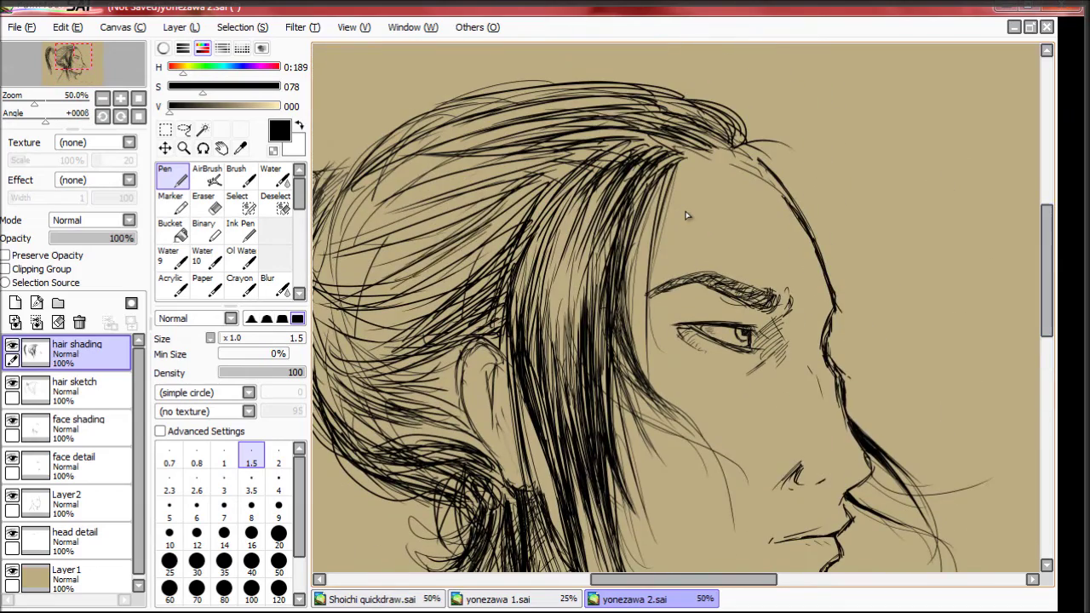
pyautogui.hscroll(-3, 686, 215)
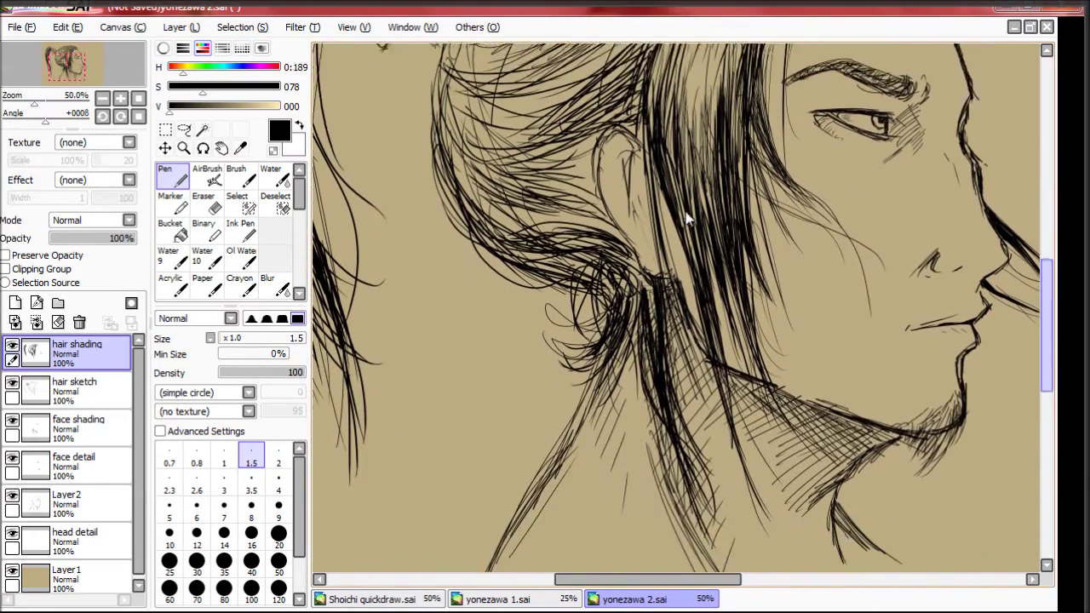
pyautogui.scroll(-5, 687, 215)
# Step: Sign the drawing at lower left beside the neck with pen size 3.5
pyautogui.click(251, 483)
pyautogui.moveTo(483, 419); pyautogui.dragTo(503, 520)
pyautogui.scroll(-1, 686, 215)
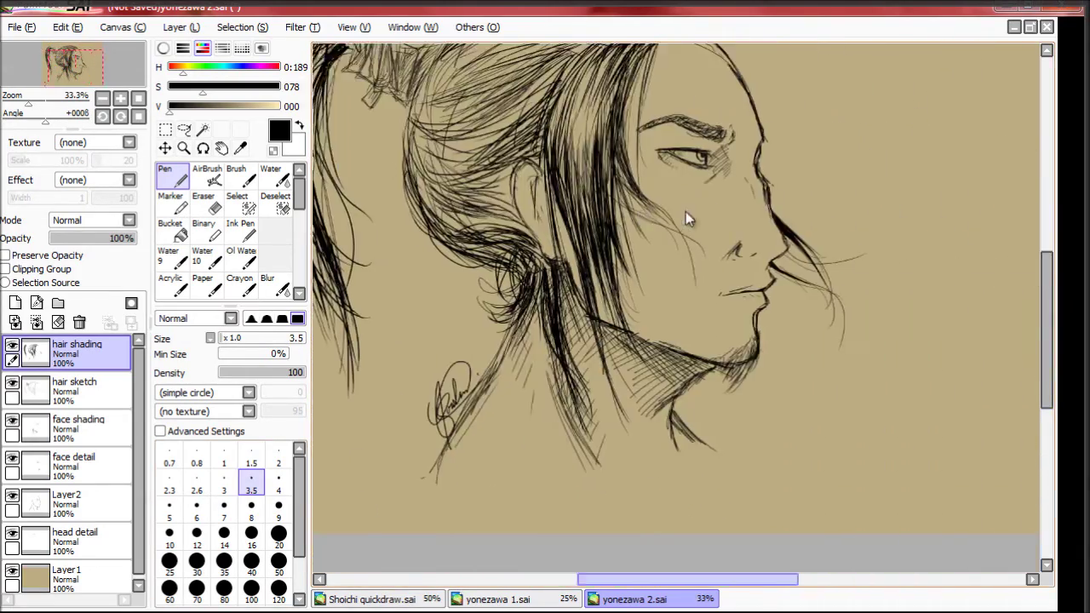
pyautogui.scroll(-1, 686, 214)
# Step: Drop the pen size to 1 and sample a dark brown from the drawing
pyautogui.press('[')
pyautogui.press('[')
pyautogui.press('[')
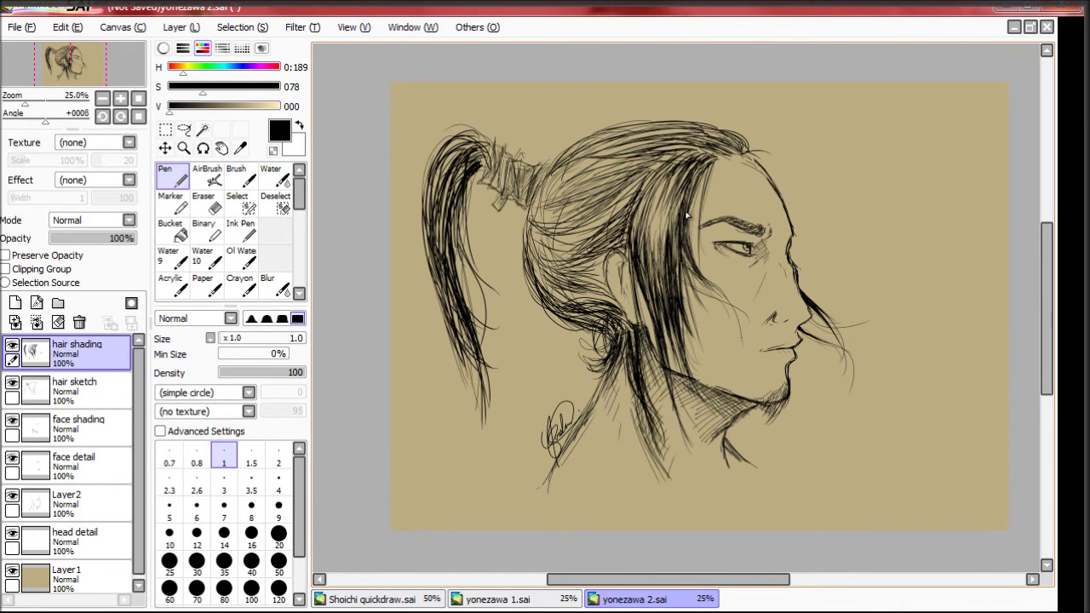
pyautogui.scroll(1, 686, 214)
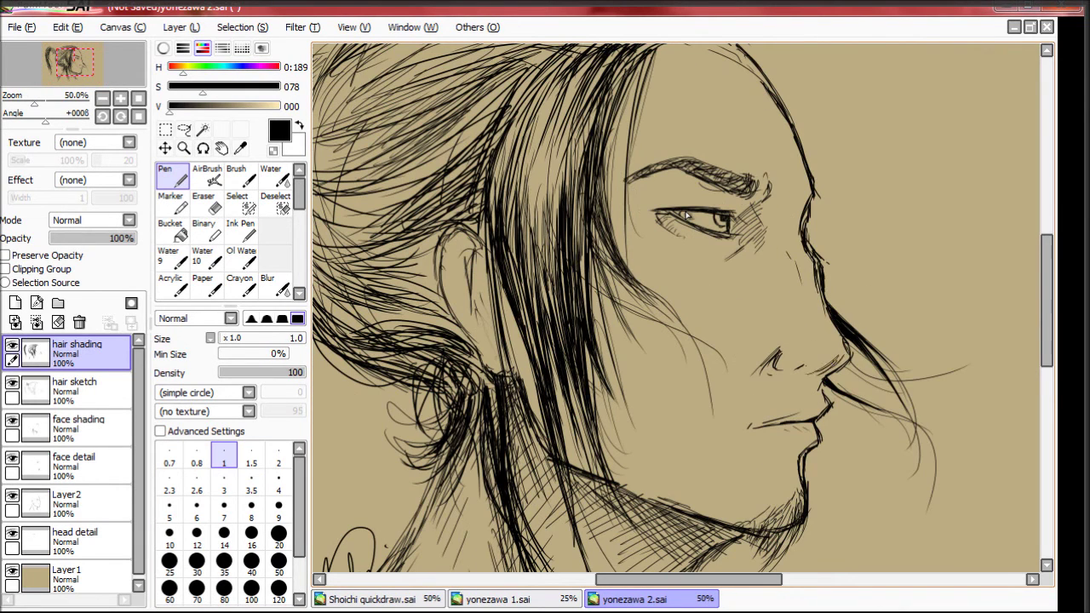
pyautogui.scroll(-1, 686, 215)
pyautogui.scroll(2, 686, 215)
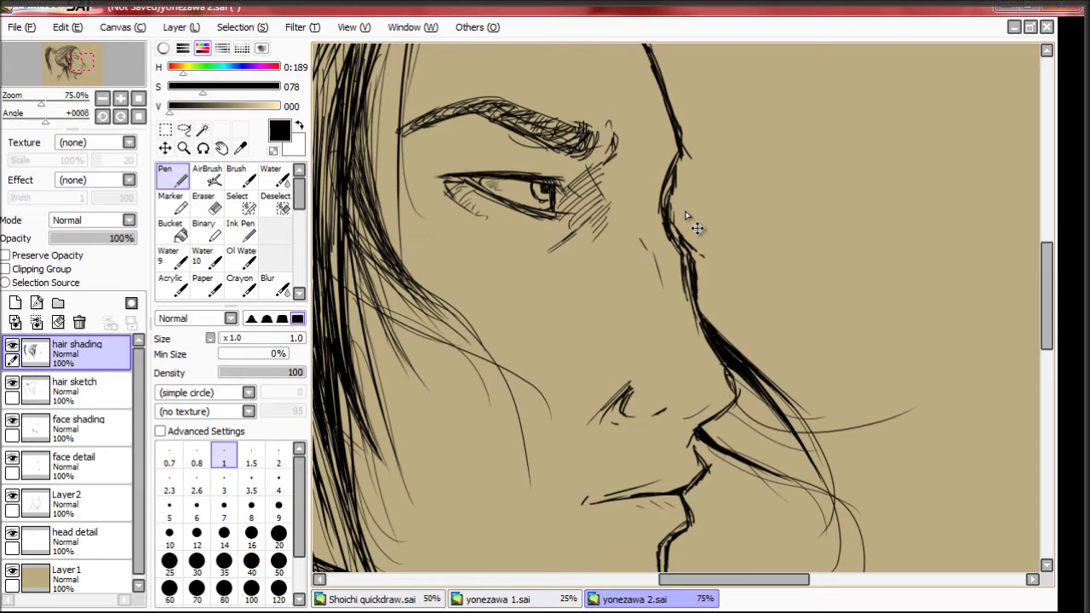
pyautogui.scroll(-1, 686, 214)
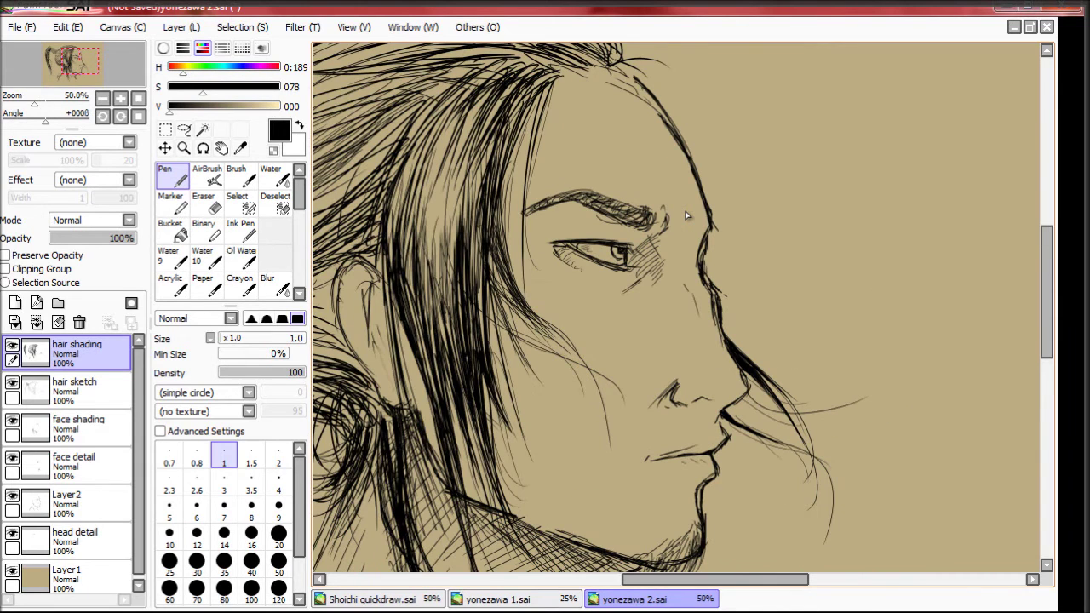
pyautogui.keyDown('alt'); pyautogui.click(686, 214); pyautogui.keyUp('alt')
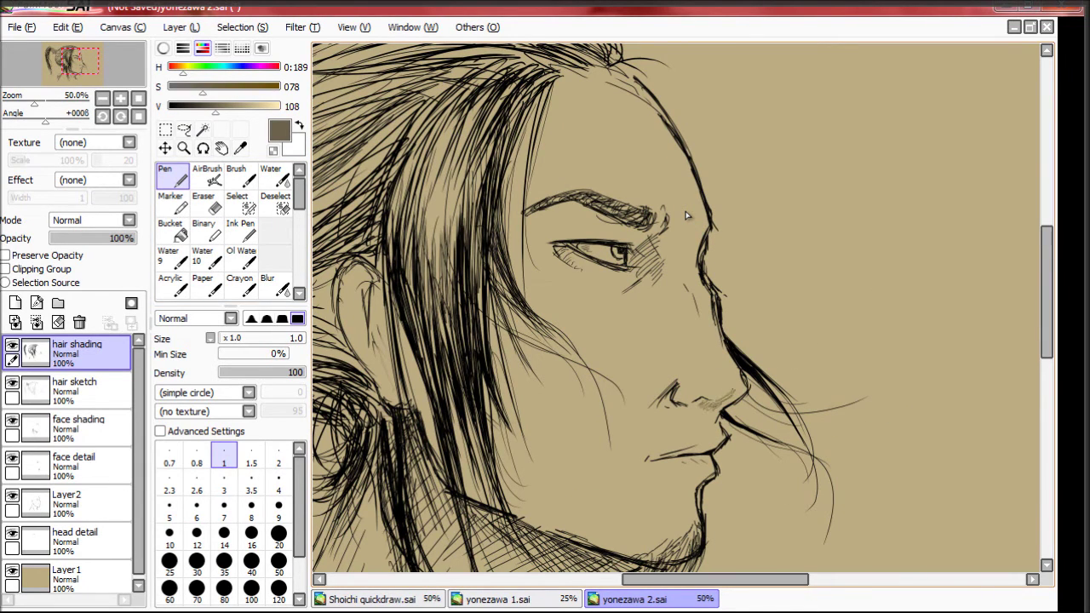
# Step: Shade under the nose in brown and pick white for eye highlights
pyautogui.moveTo(739, 393); pyautogui.dragTo(704, 415)
pyautogui.scroll(2, 686, 218)
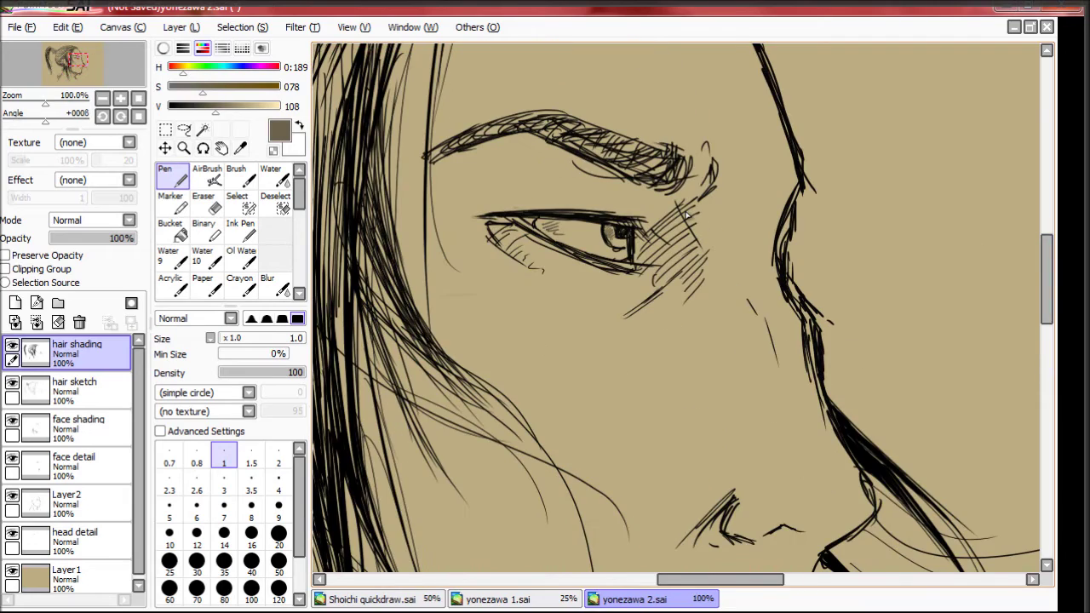
pyautogui.keyDown('alt'); pyautogui.click(688, 217); pyautogui.keyUp('alt')
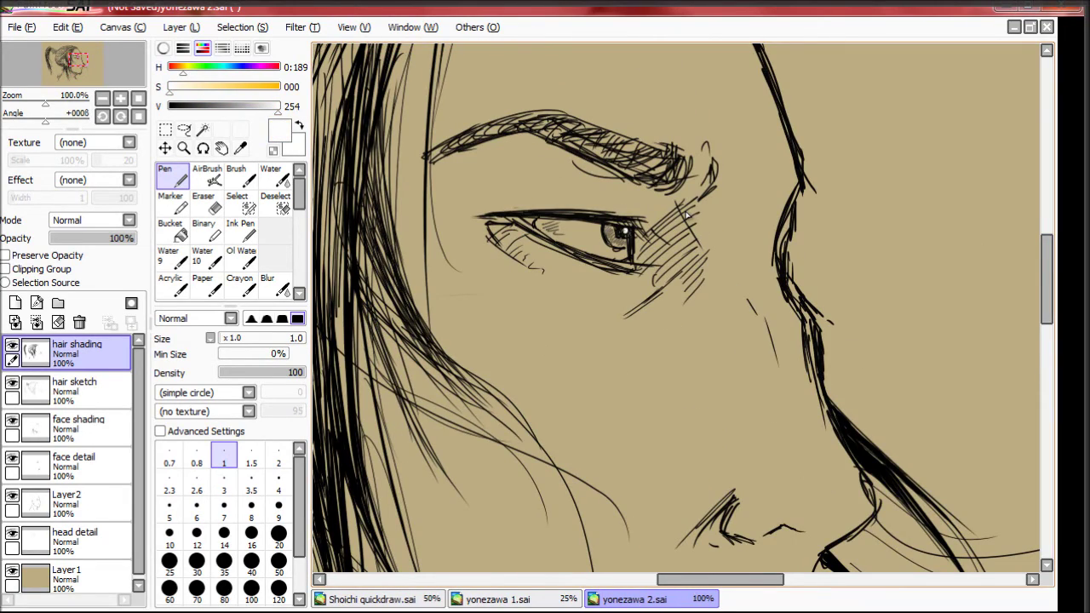
pyautogui.scroll(-2, 686, 216)
pyautogui.scroll(-1, 685, 213)
# Step: Set the pen size to 0.7 and sample a light peach tone from the canvas
pyautogui.scroll(3, 686, 212)
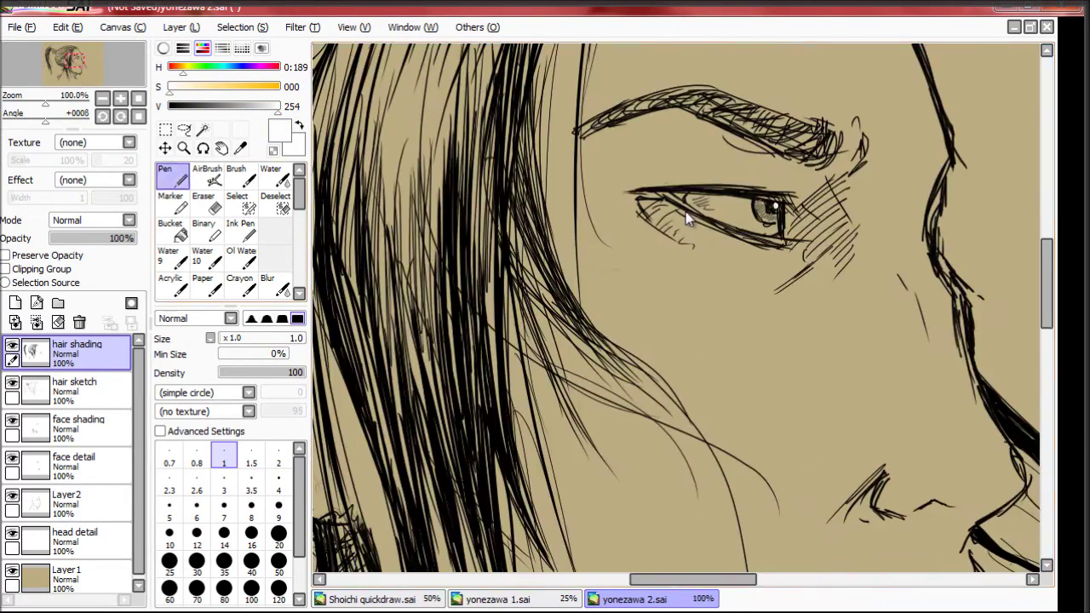
pyautogui.press('[')
pyautogui.press('[')
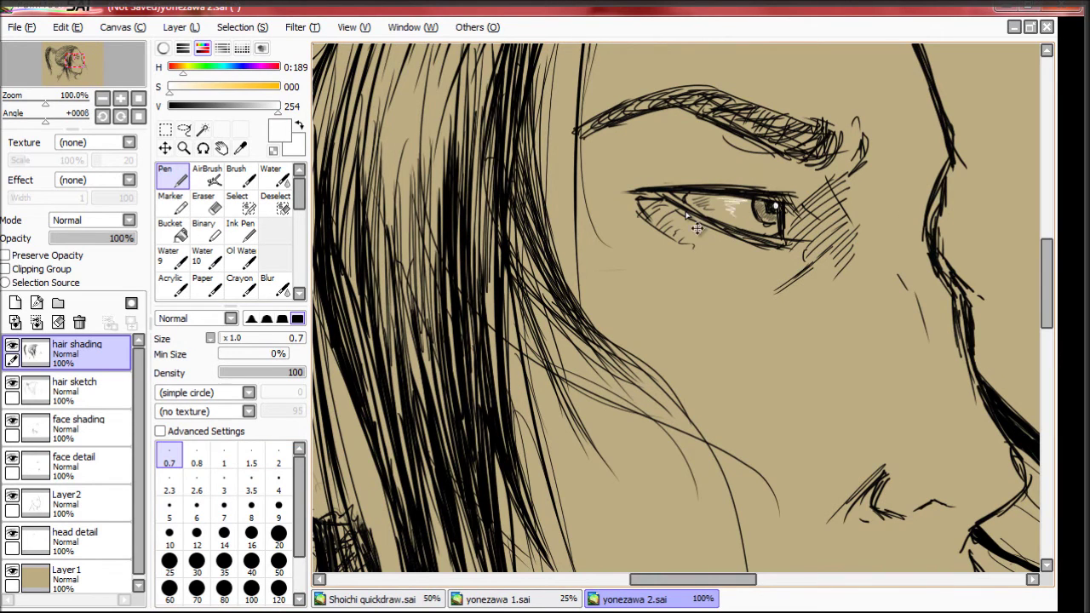
pyautogui.keyDown('alt'); pyautogui.click(686, 211); pyautogui.keyUp('alt')
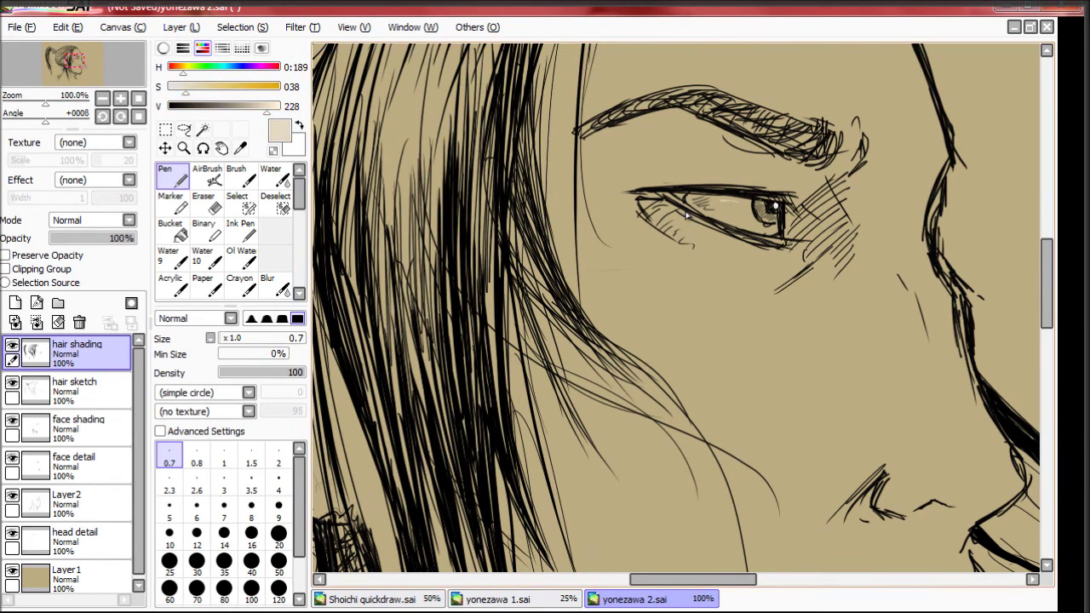
pyautogui.scroll(-1, 686, 212)
pyautogui.scroll(-1, 686, 215)
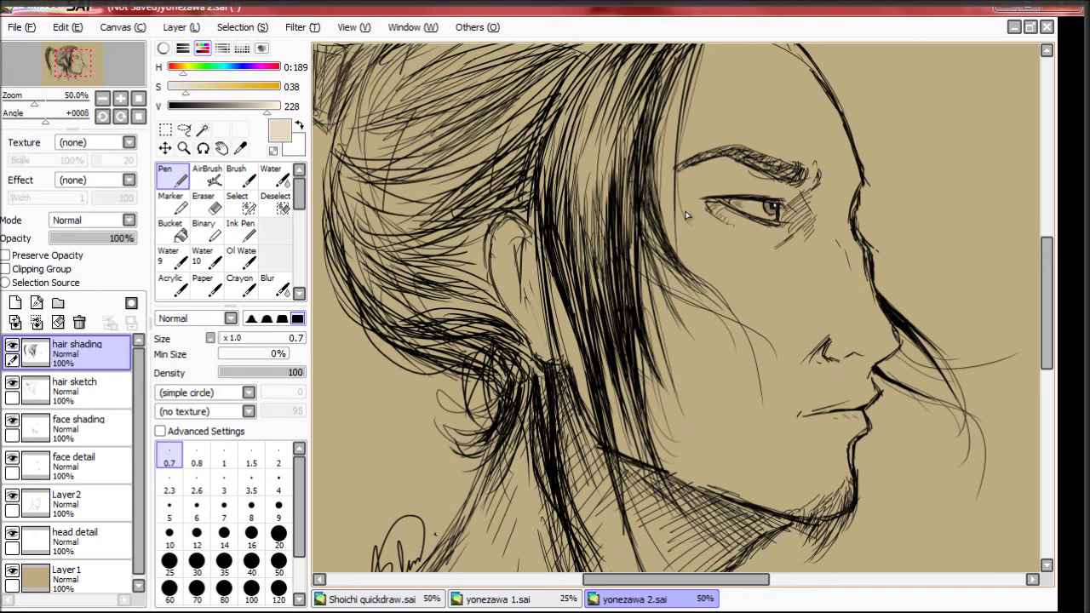
pyautogui.scroll(-1, 687, 215)
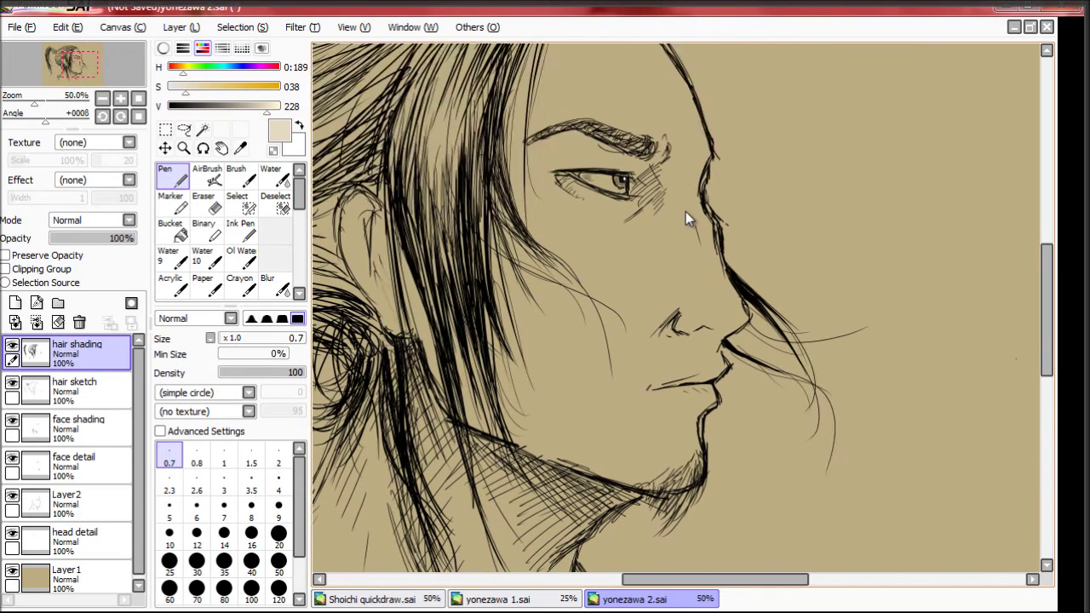